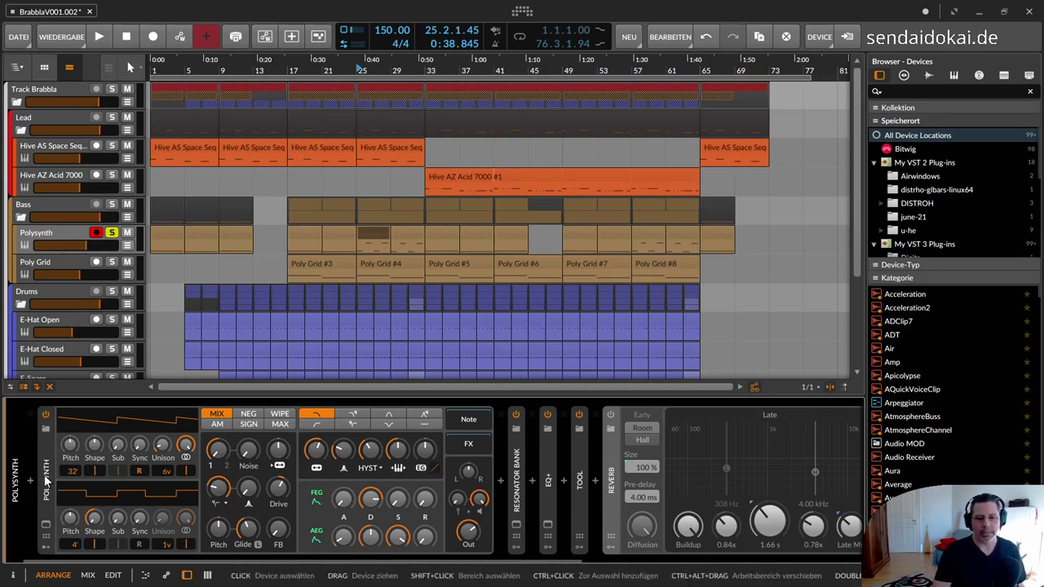
# Lower the Master track's volume to -7.2 dB and audition the soloed Polysynth track from bar 21
pyautogui.click(44, 481)
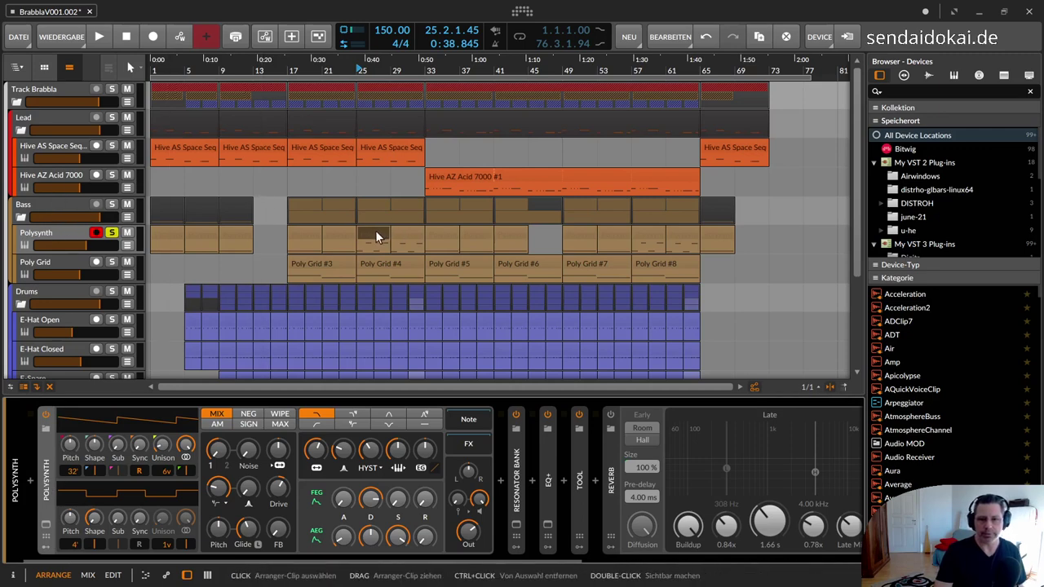
pyautogui.moveTo(377, 237); pyautogui.dragTo(344, 236)
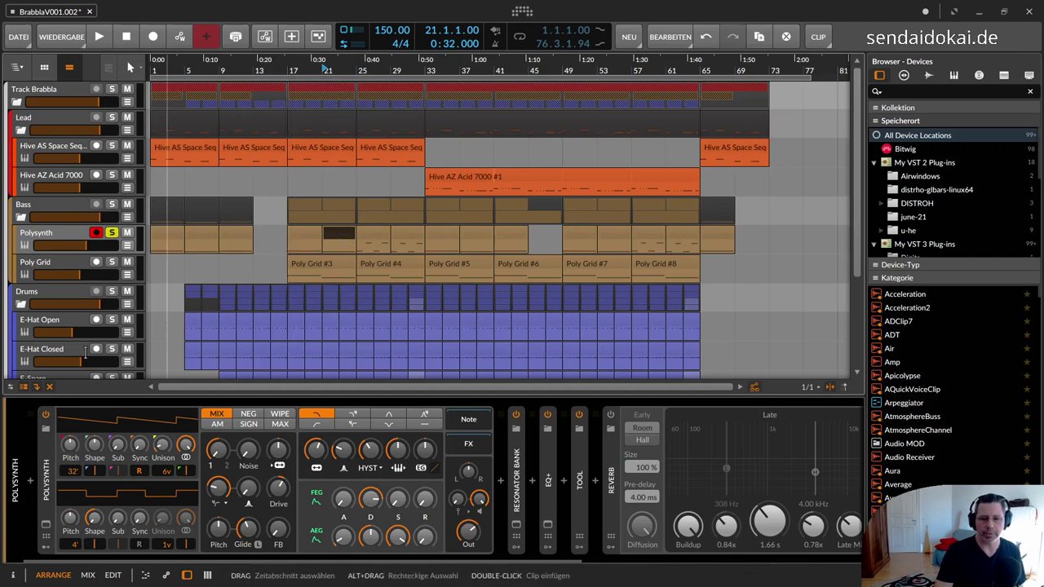
pyautogui.scroll(-3, 78, 323)
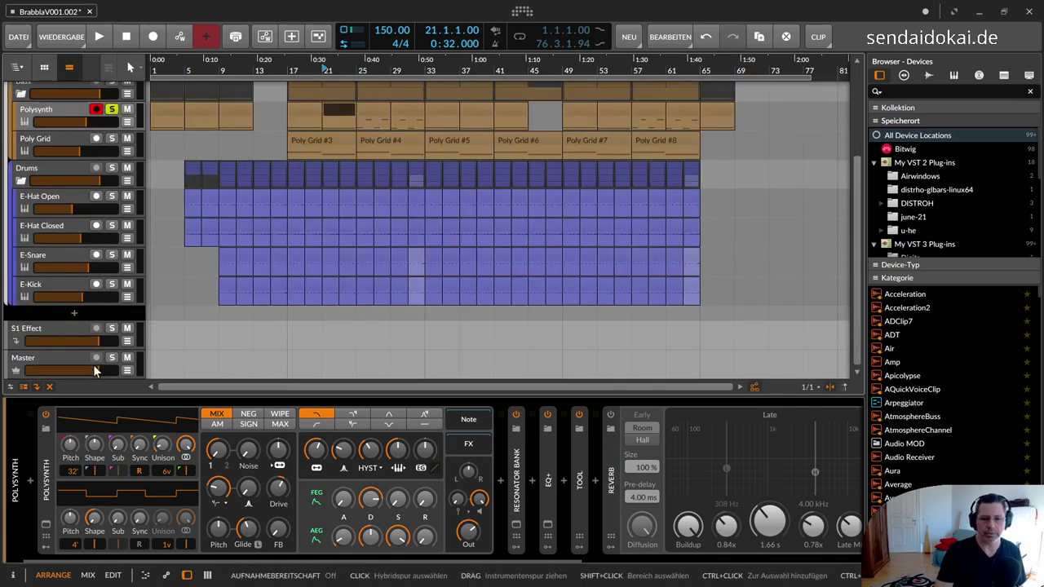
pyautogui.moveTo(98, 370); pyautogui.dragTo(81, 369)
pyautogui.press('space')
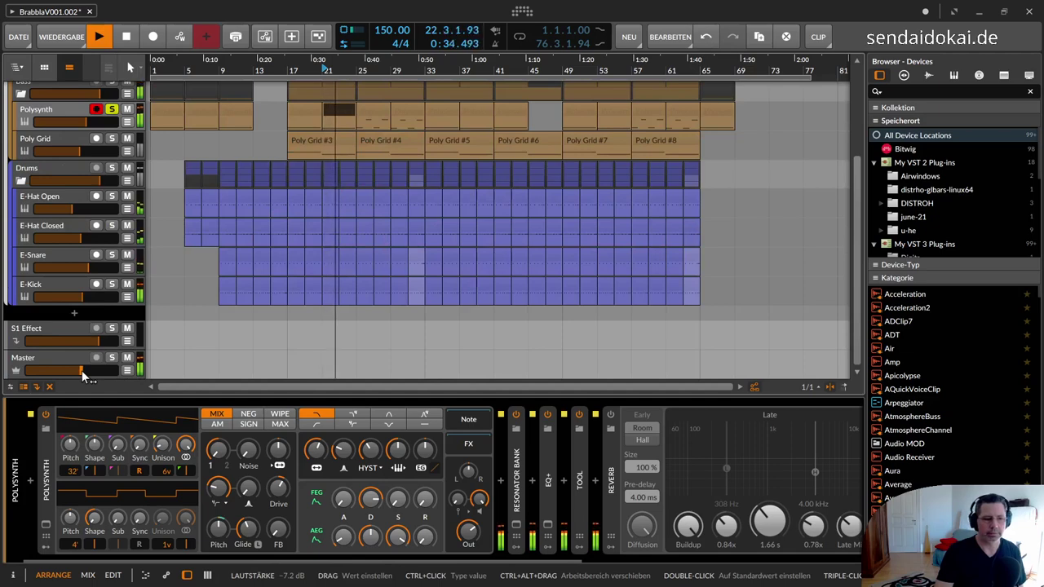
pyautogui.scroll(2, 267, 256)
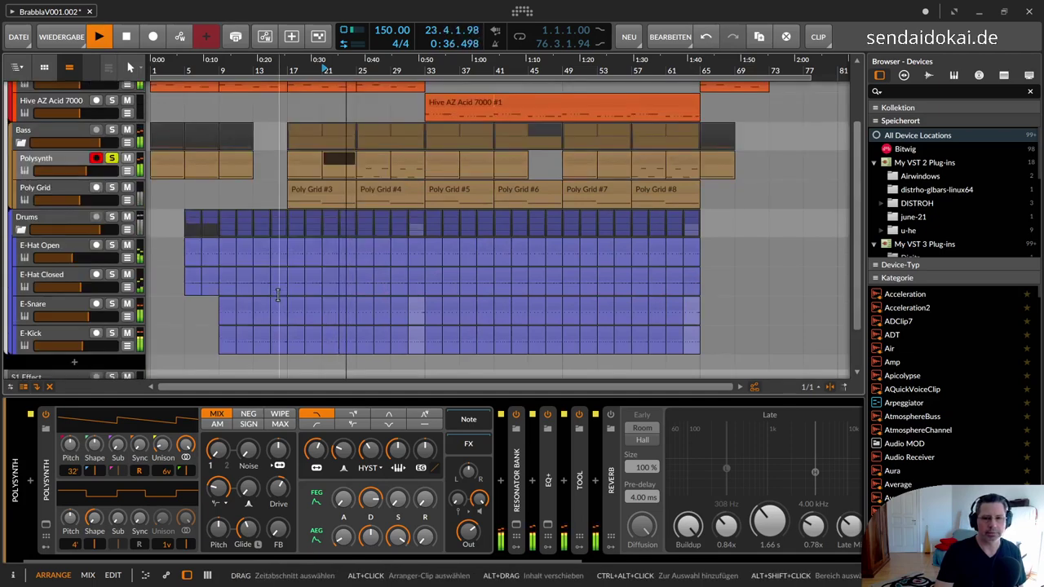
pyautogui.press('space')
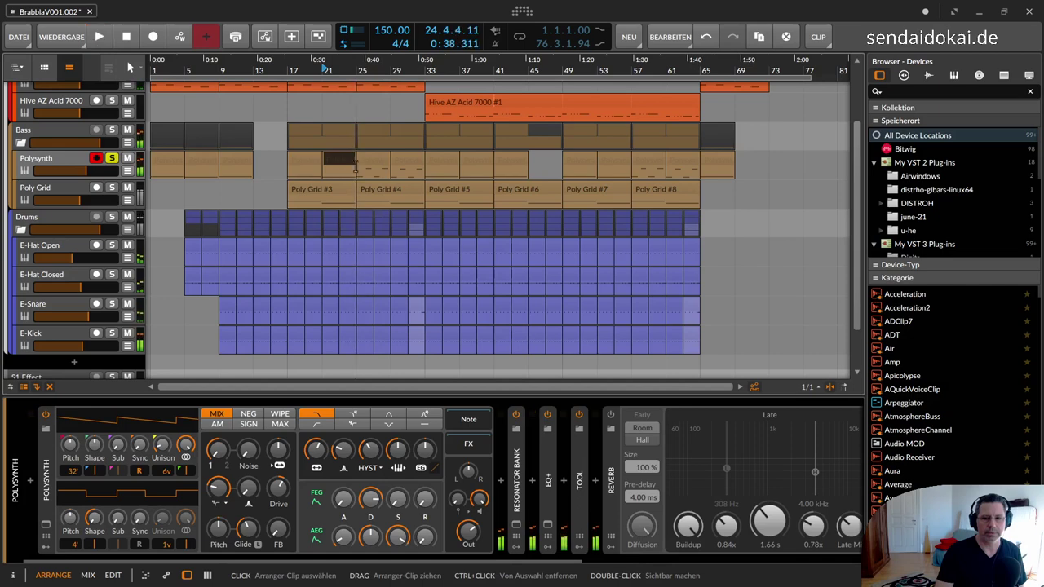
# Audition the soloed Polysynth track from the start of its clip at bar 25
pyautogui.click(366, 160)
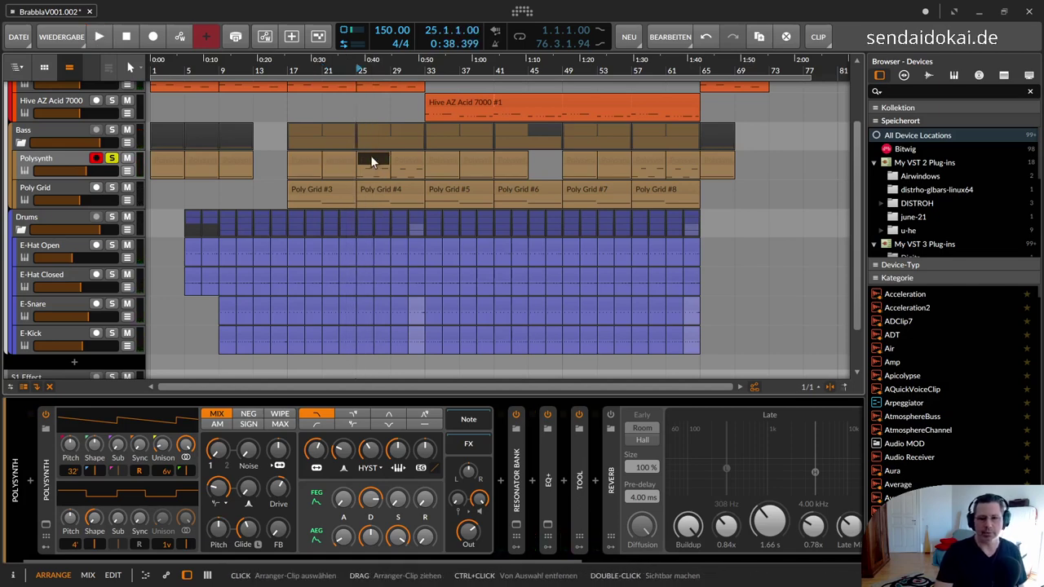
pyautogui.press('space')
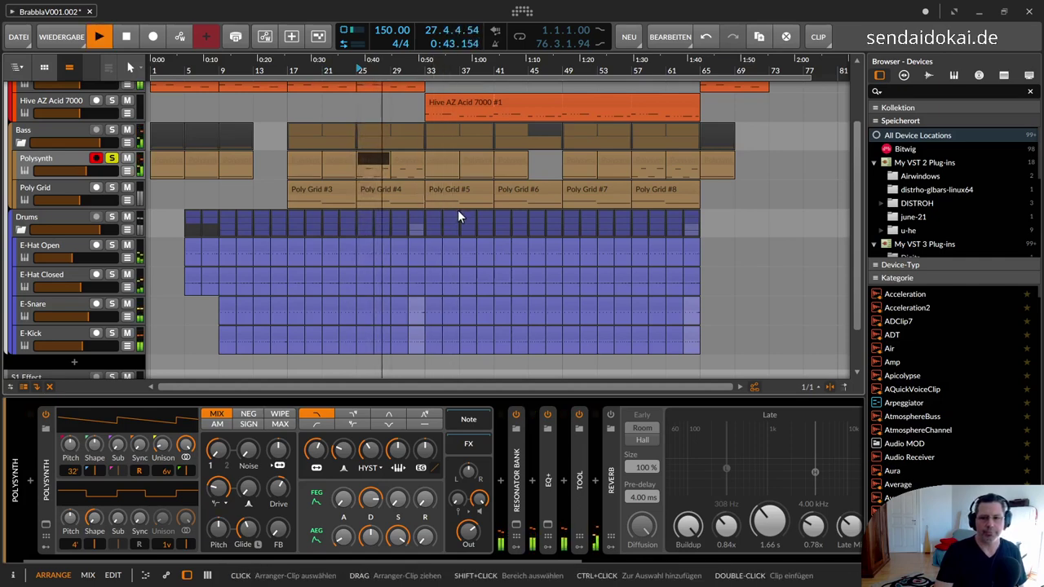
pyautogui.press('space')
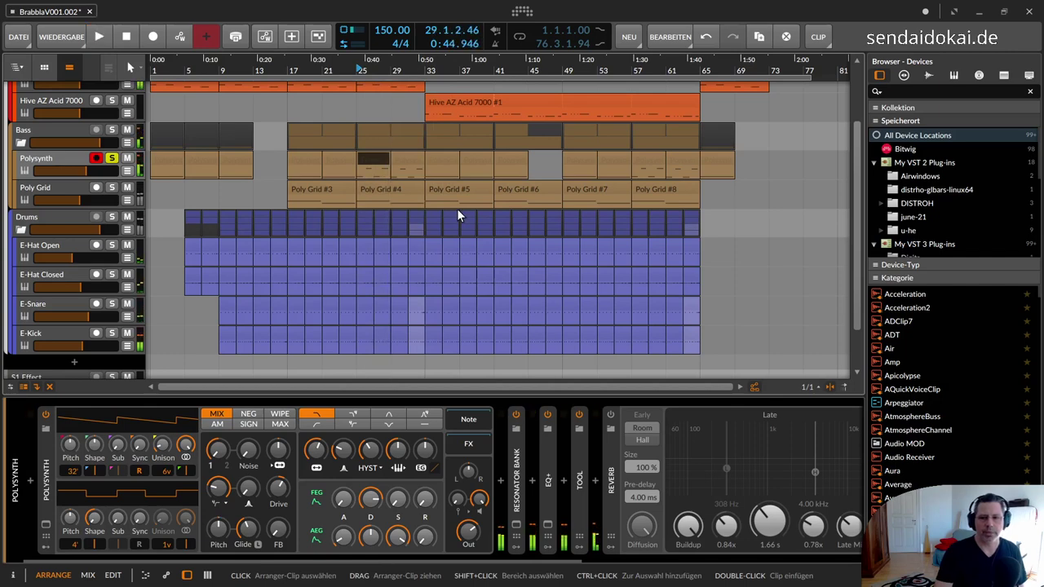
# Turn off solo on the Polysynth track and play the full mix from bar 25
pyautogui.click(113, 160)
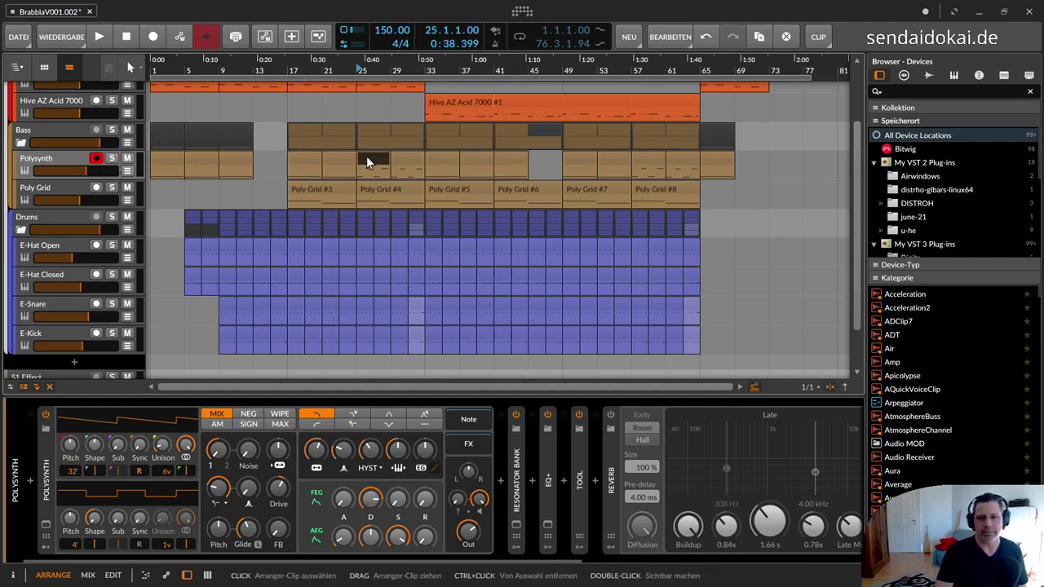
pyautogui.press('space')
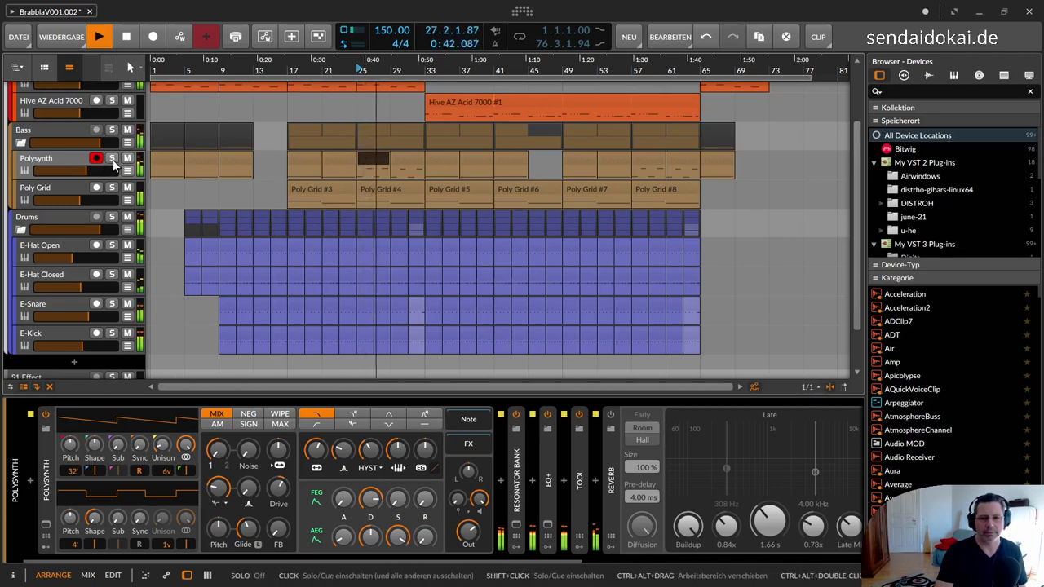
pyautogui.press('space')
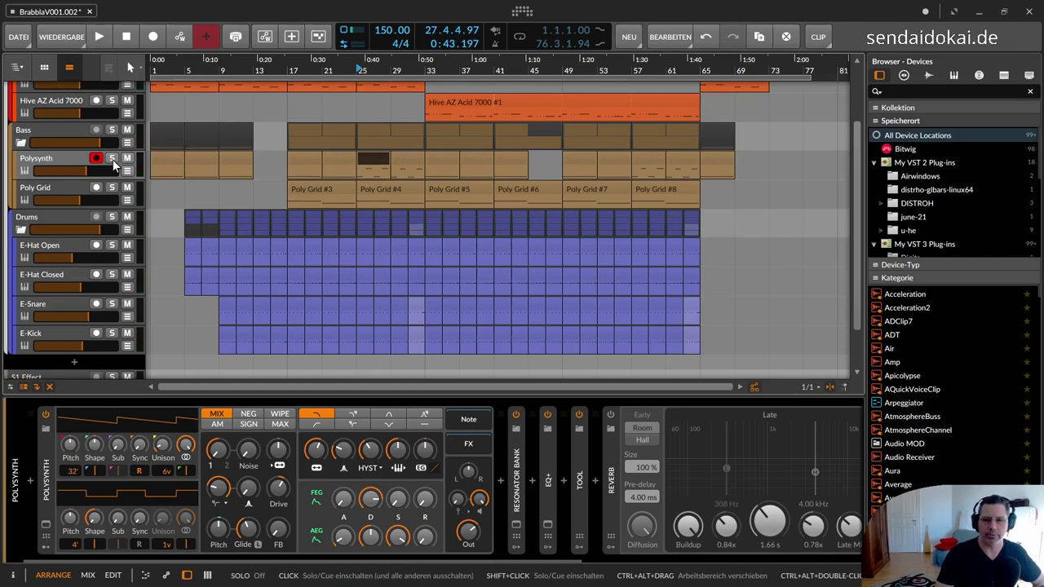
# Enable the Reverb device on the Polysynth track and listen to it in the full mix from bar 25
pyautogui.click(610, 415)
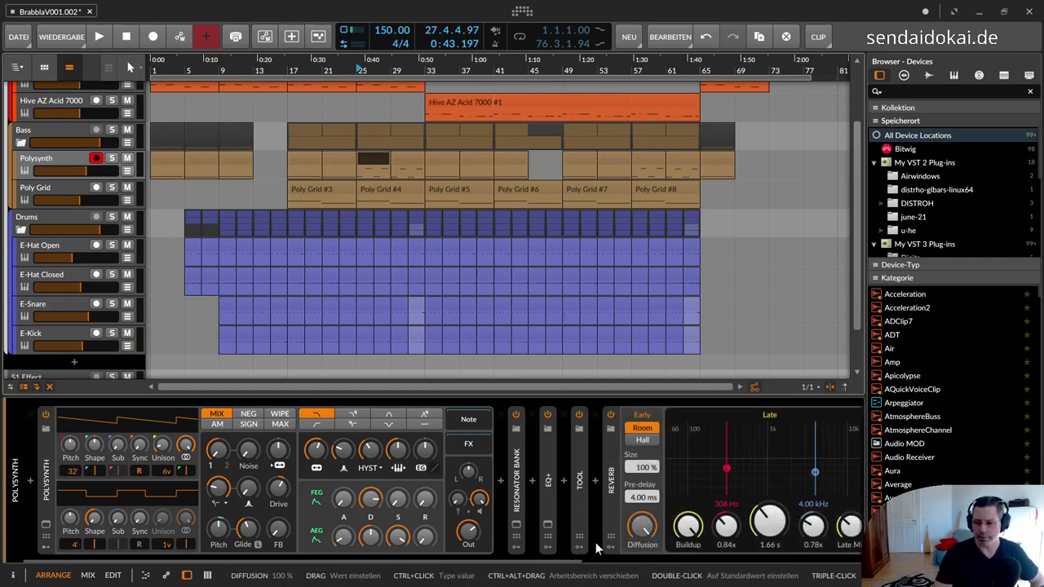
pyautogui.moveTo(572, 563); pyautogui.dragTo(643, 560)
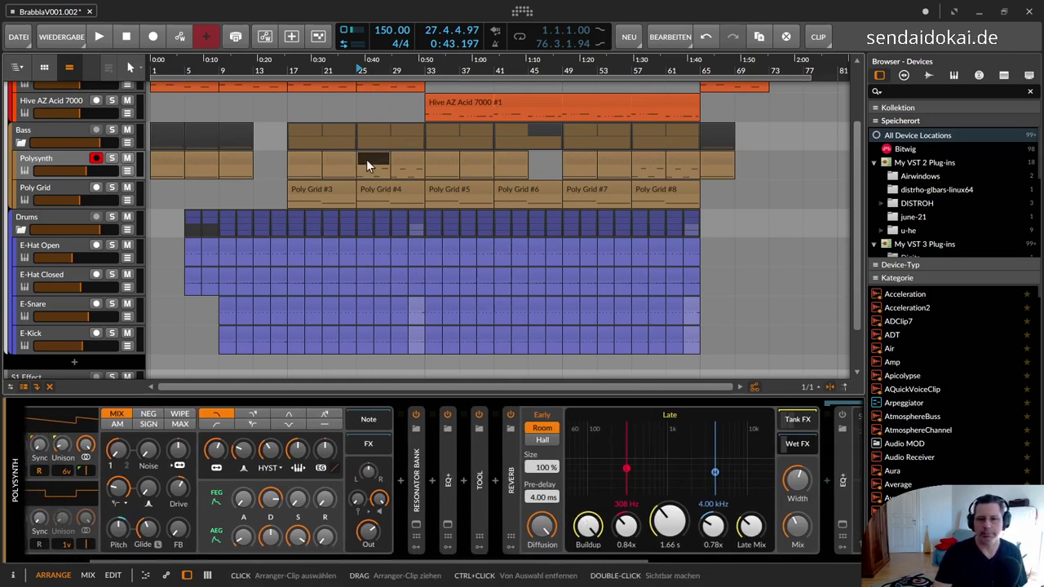
pyautogui.press('space')
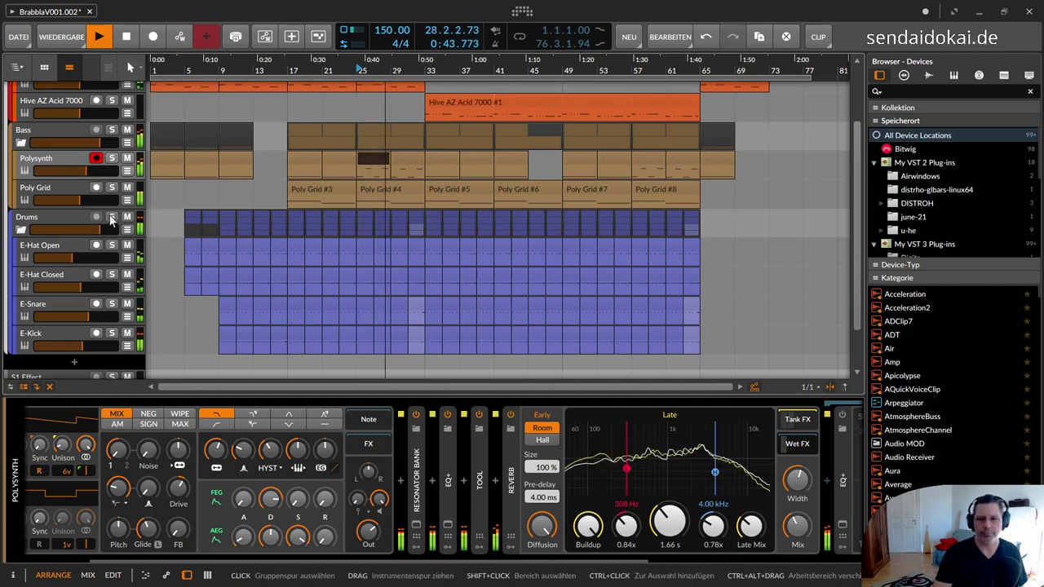
pyautogui.press('space')
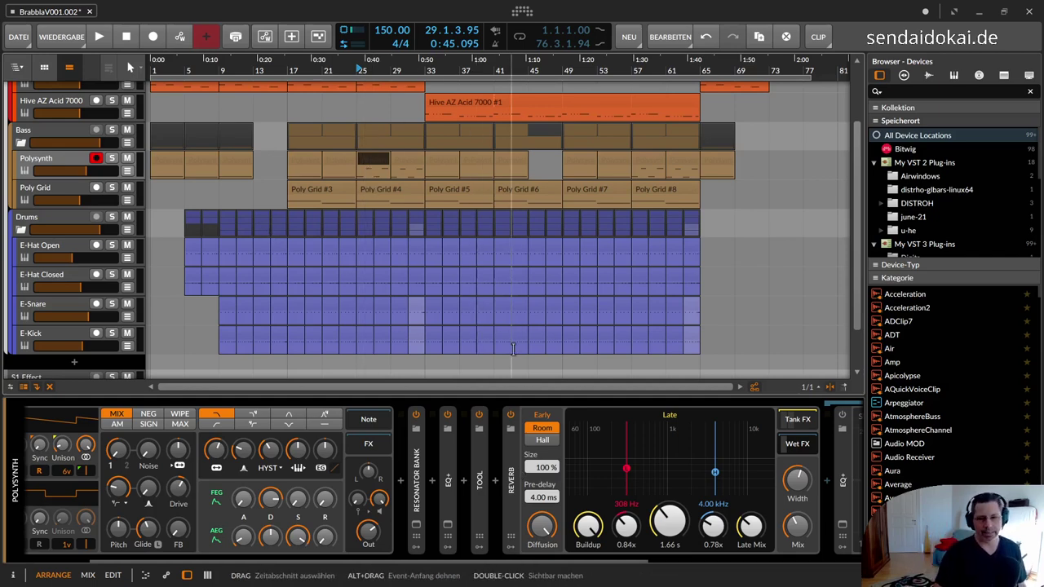
# Disable the Polysynth track's Reverb, set the synth's AEG release to 4.40 %, and audition the full mix briefly
pyautogui.click(511, 417)
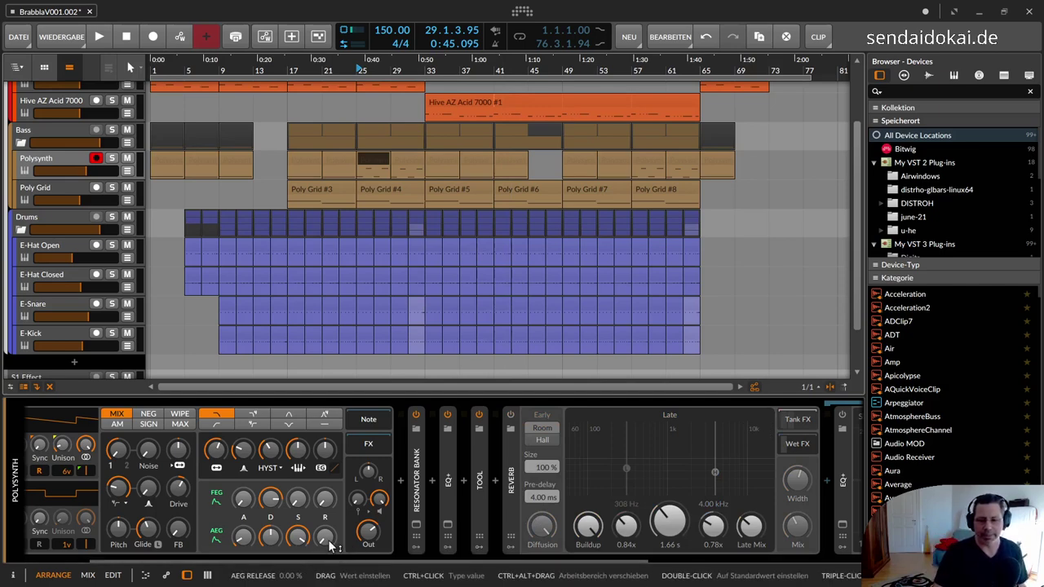
pyautogui.moveTo(327, 540); pyautogui.dragTo(327, 538)
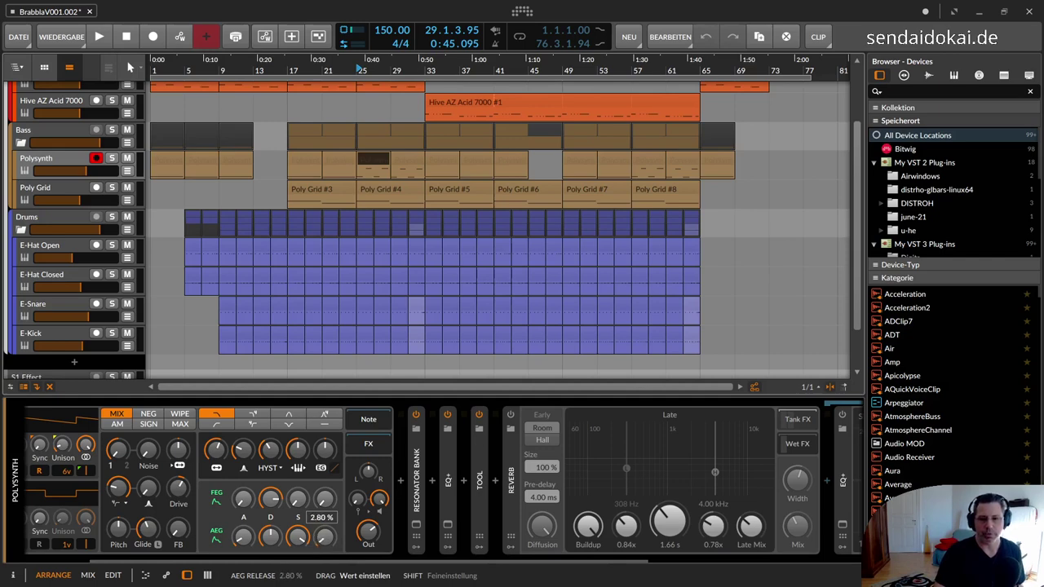
pyautogui.press('space')
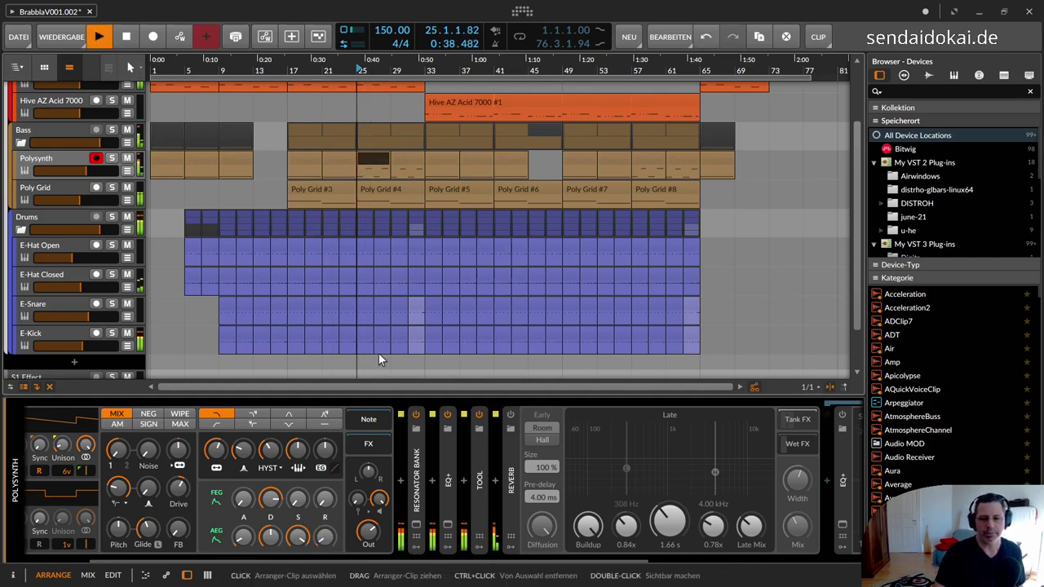
pyautogui.press('space')
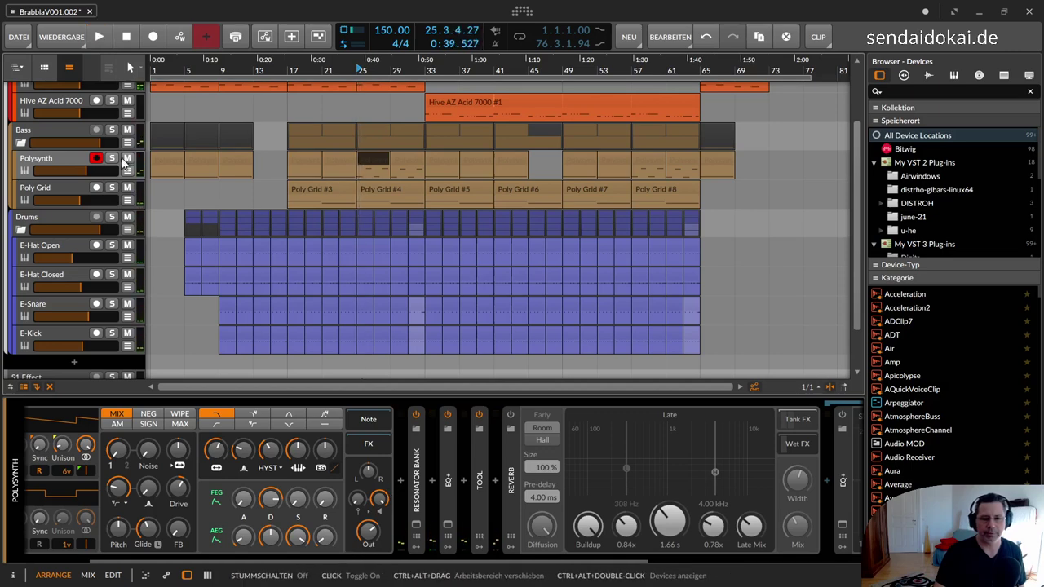
# Solo the Polysynth track and play it from bar 25 to check the short release
pyautogui.click(113, 159)
pyautogui.press('space')
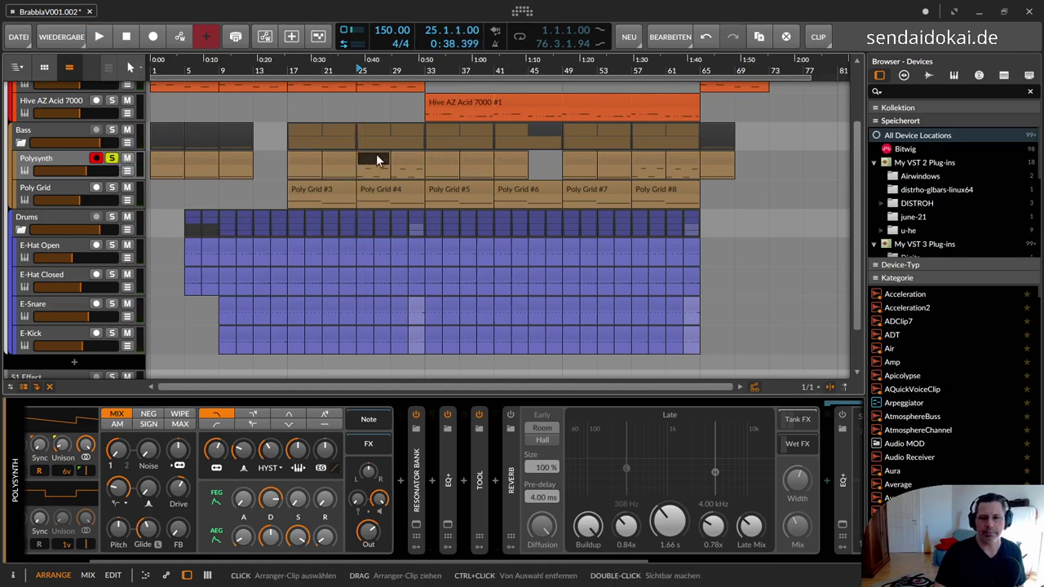
pyautogui.press('space')
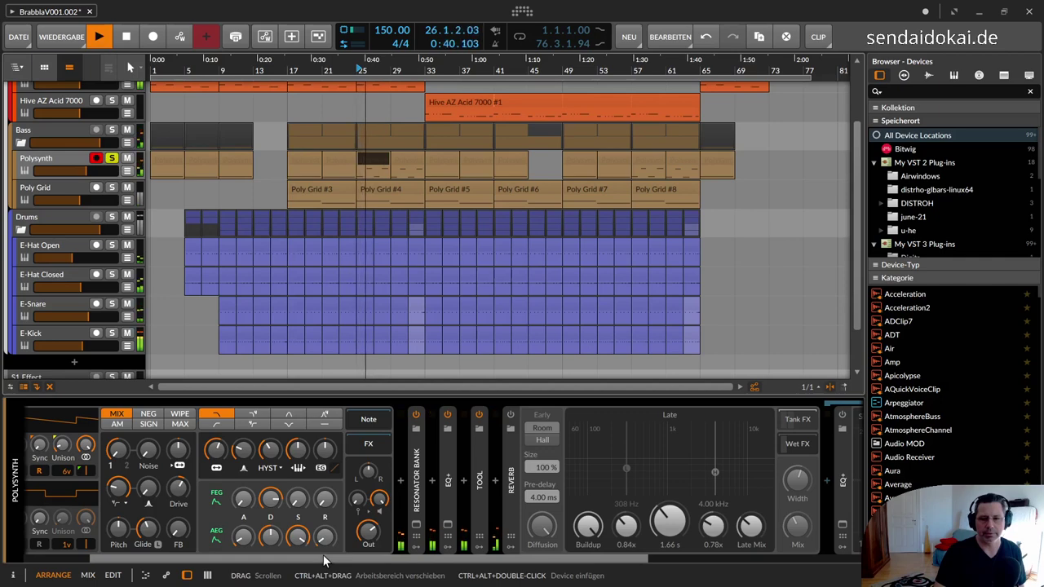
pyautogui.press('space')
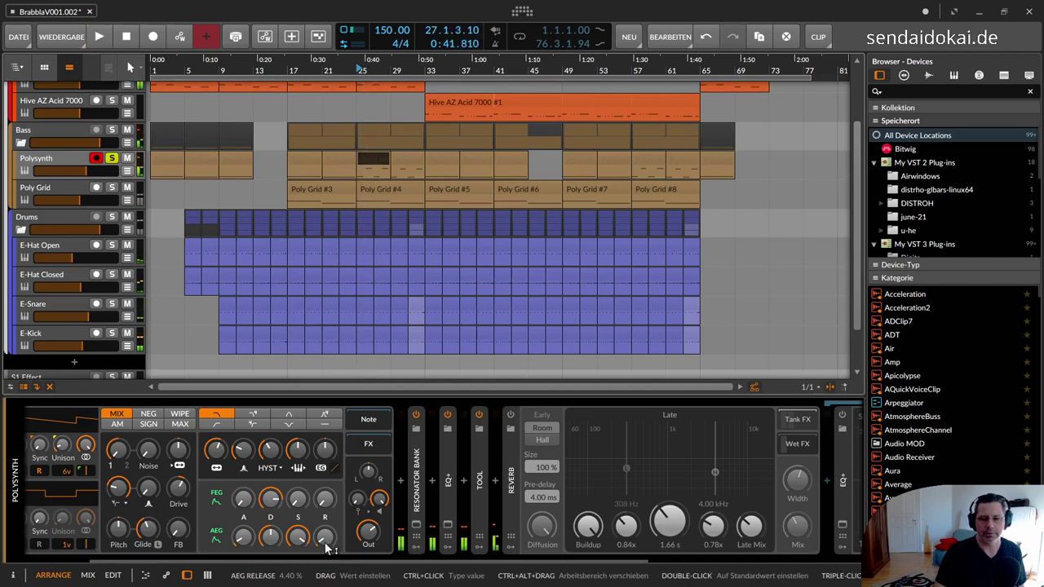
# Adjust the Polysynth's AEG release to 52.4 % while auditioning the soloed track from bar 25
pyautogui.moveTo(326, 549); pyautogui.dragTo(326, 514)
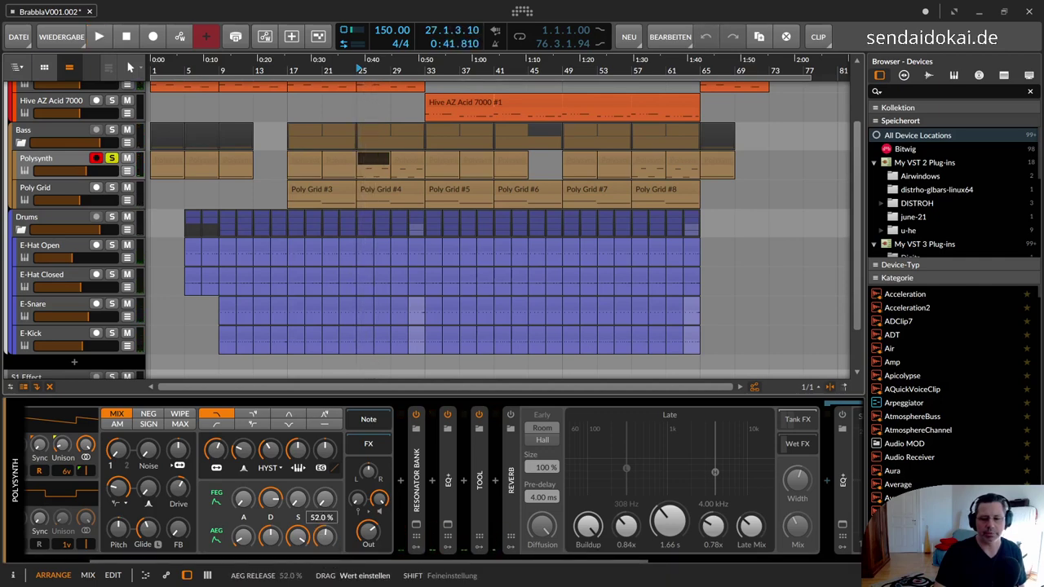
pyautogui.press('space')
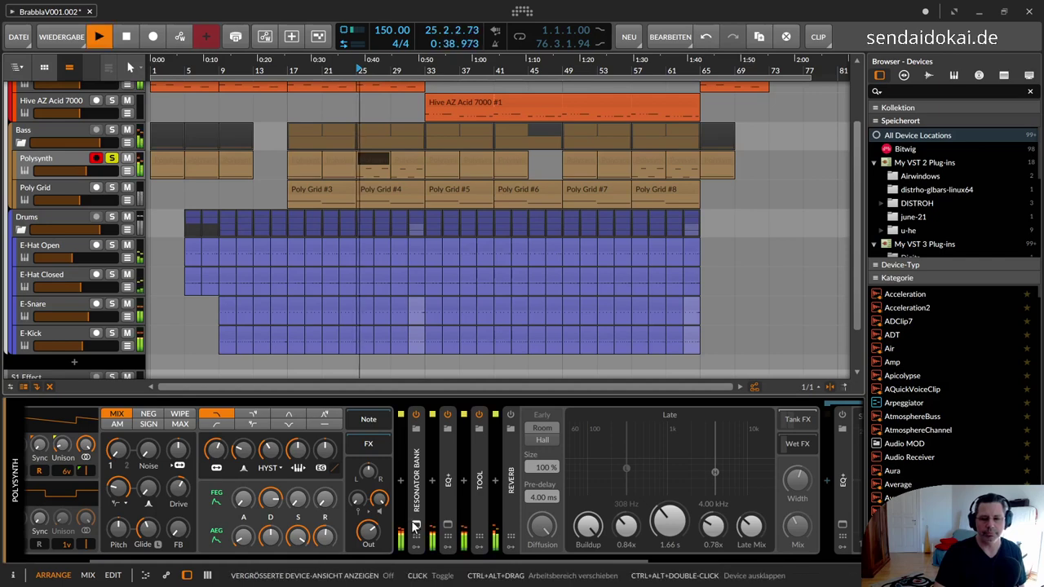
pyautogui.press('space')
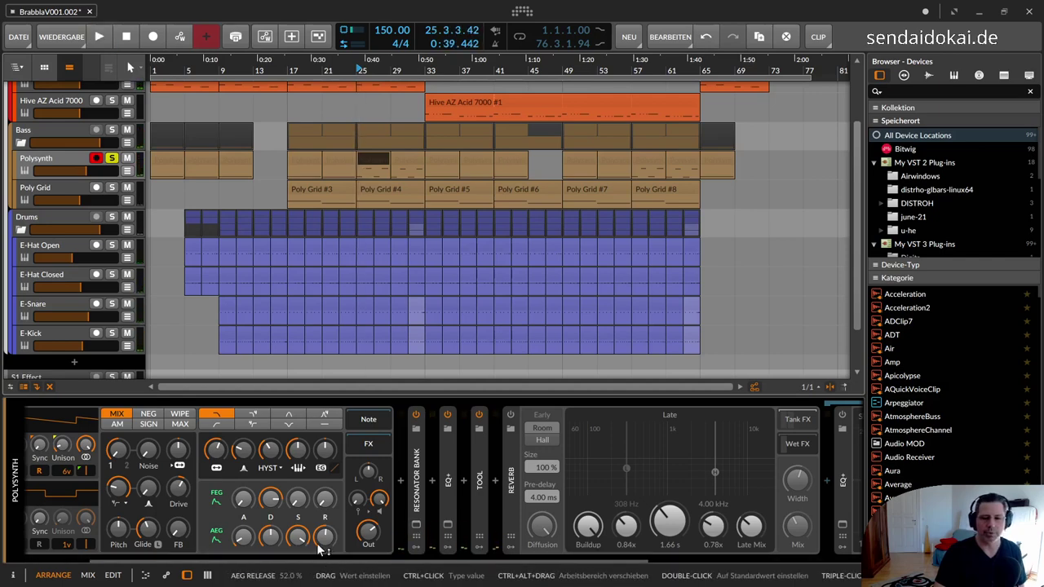
pyautogui.press('space')
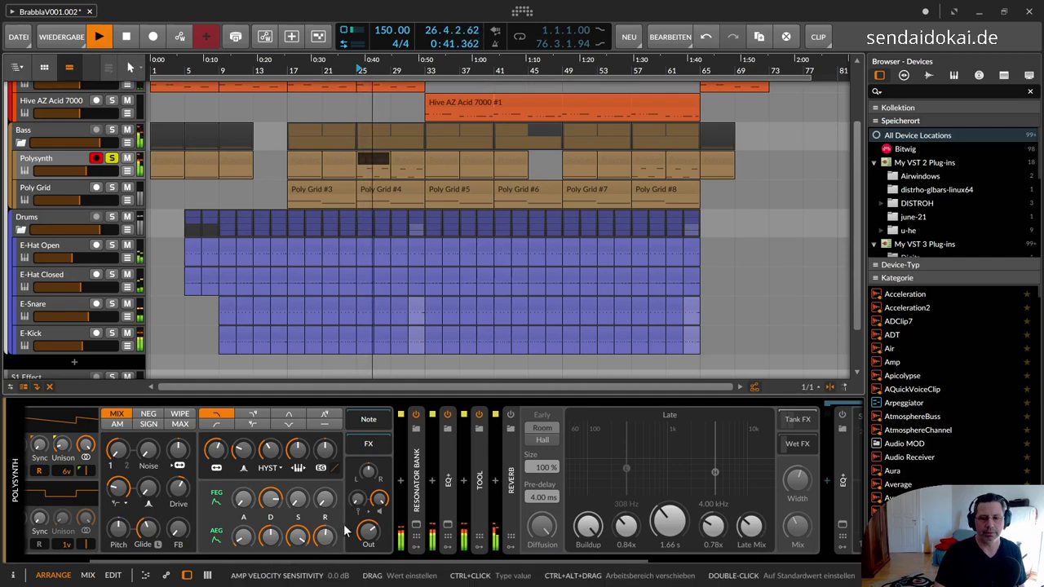
pyautogui.moveTo(324, 538)
pyautogui.mouseDown()
pyautogui.moveTo(324, 555)
pyautogui.moveTo(324, 542)
pyautogui.mouseUp()
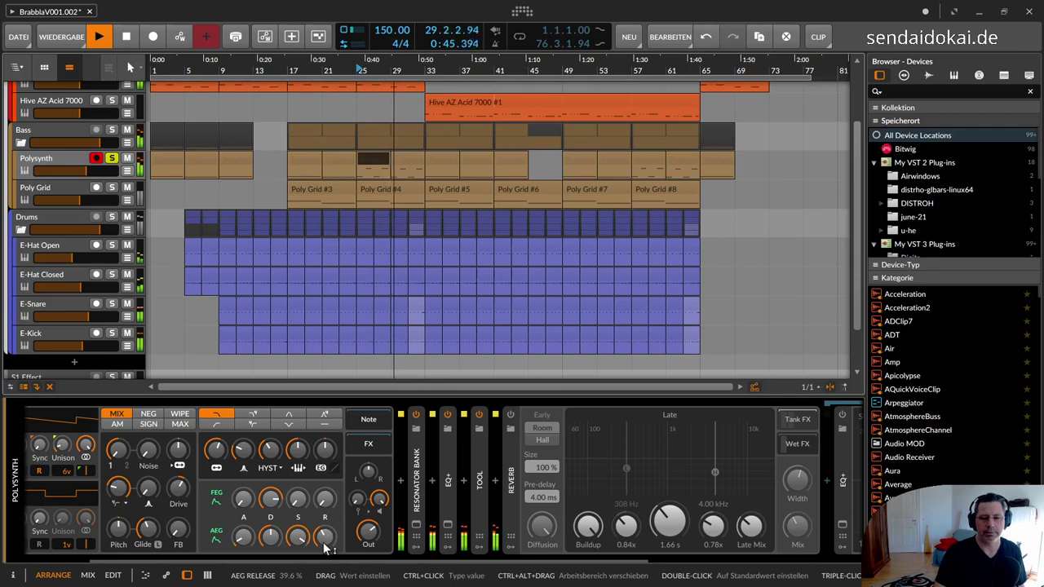
pyautogui.moveTo(328, 544); pyautogui.dragTo(329, 532)
pyautogui.press('space')
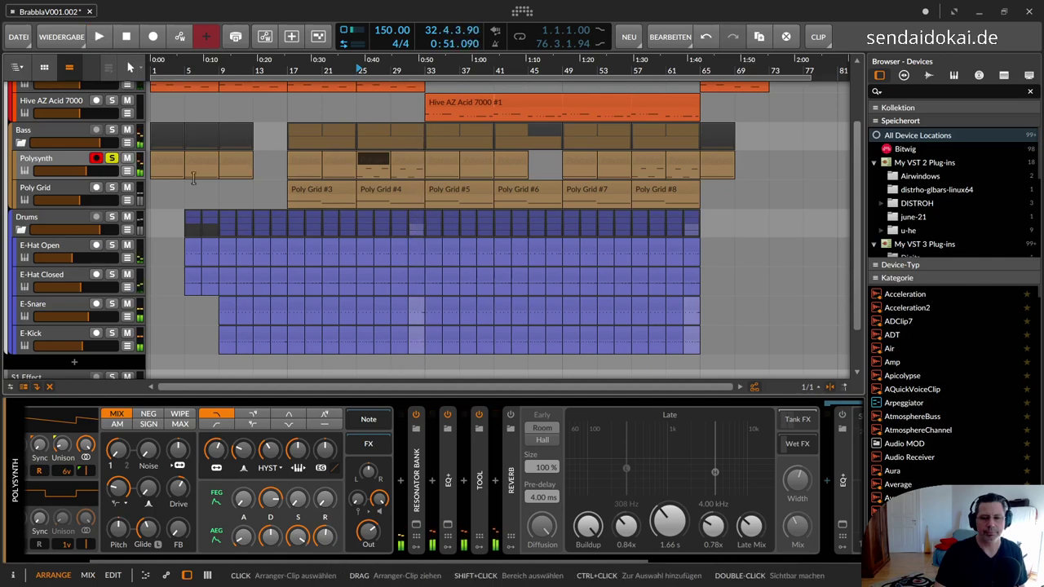
# Unsolo the Polysynth track and audition its longer release within the full mix from bar 25
pyautogui.click(112, 158)
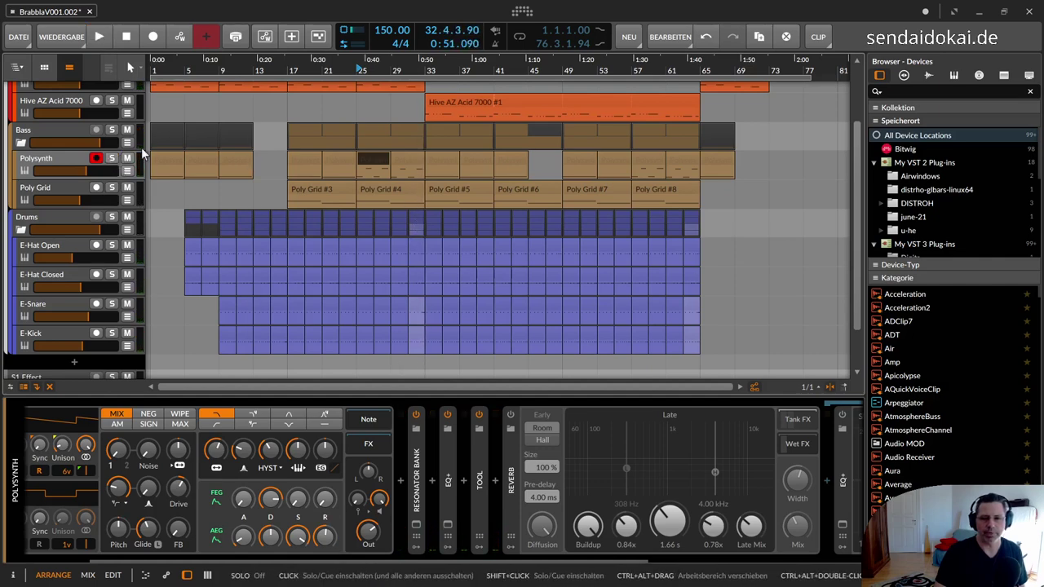
pyautogui.press('space')
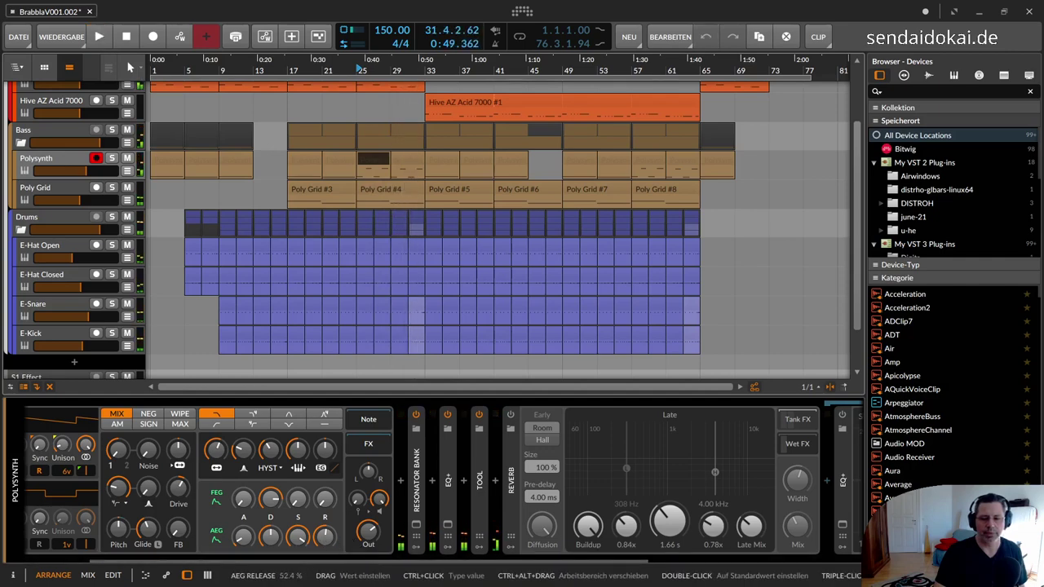
pyautogui.press('space')
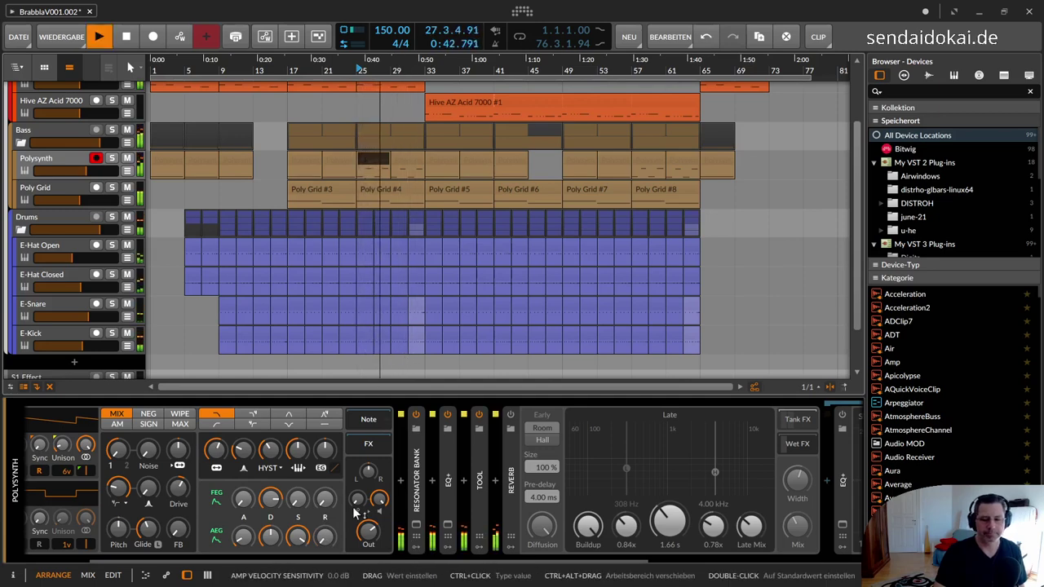
pyautogui.press('space')
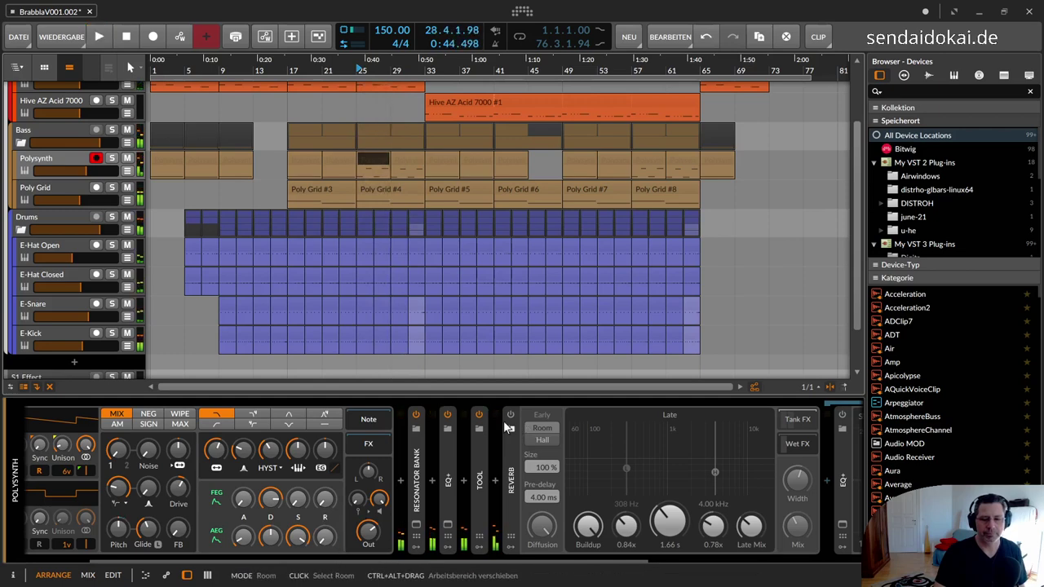
# Switch the Polysynth track's Reverb back on and compare the sound in the full mix
pyautogui.click(511, 416)
pyautogui.press('space')
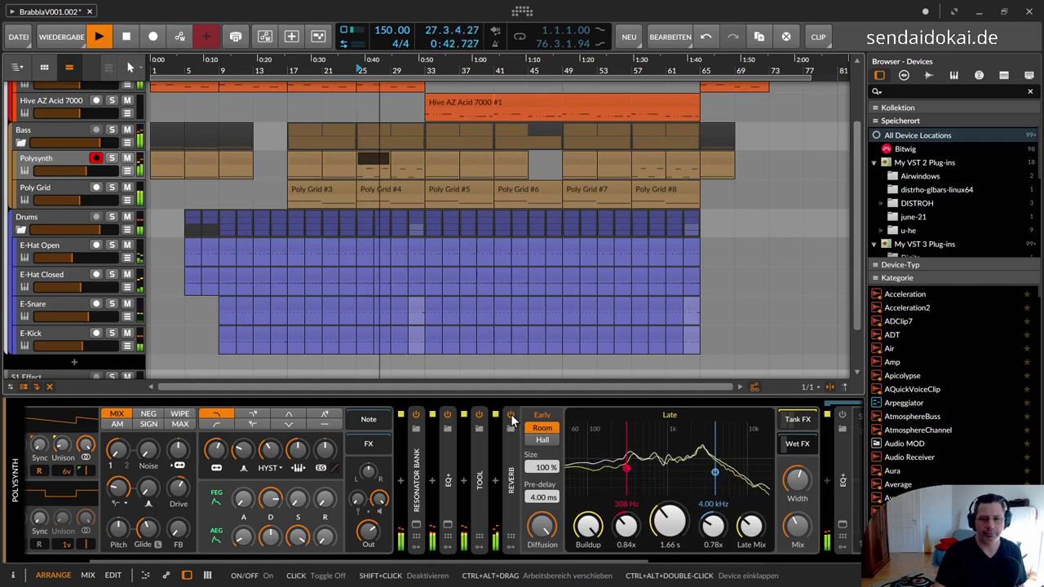
pyautogui.press('space')
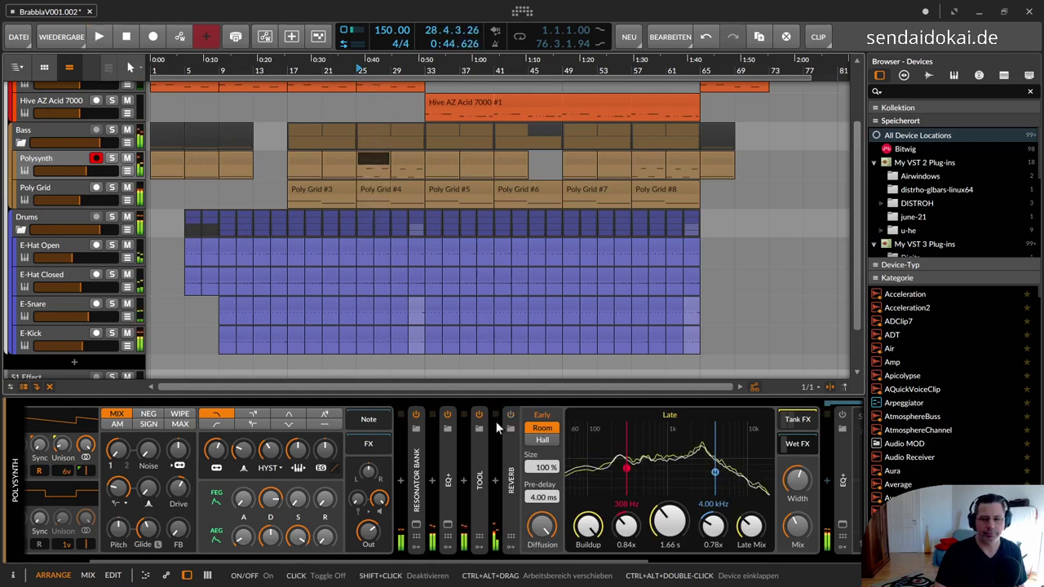
# Switch off the Reverb and audition the full mix from bar 25 with the Polysynth's AEG release at 52.8 %
pyautogui.click(511, 416)
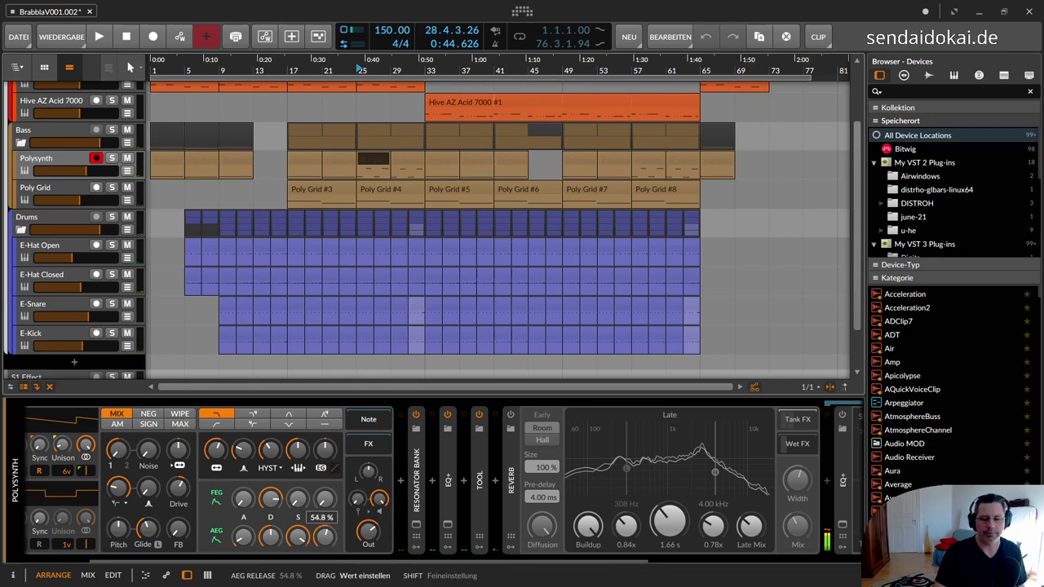
pyautogui.moveTo(331, 545); pyautogui.dragTo(332, 545)
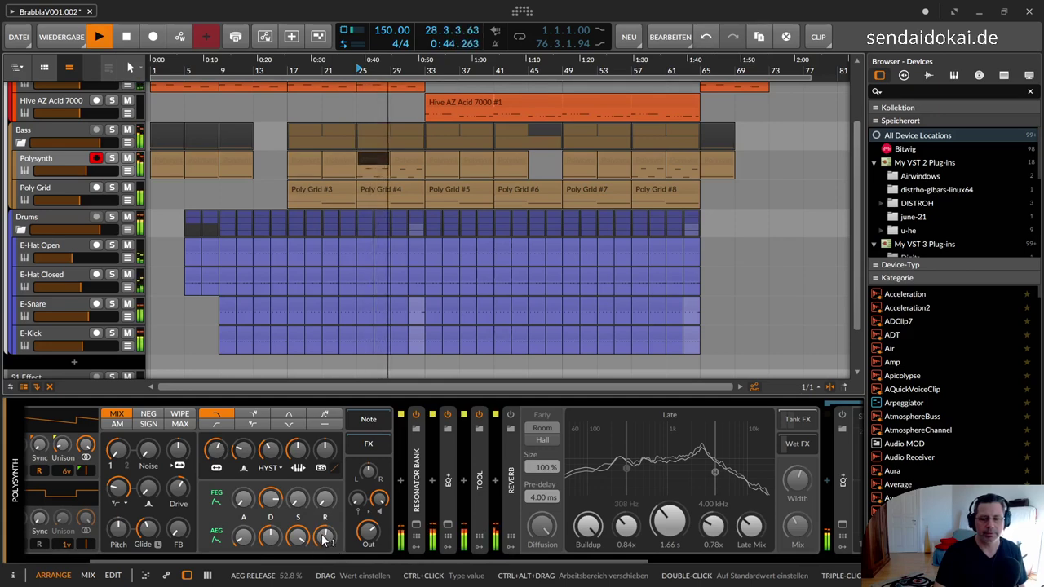
pyautogui.press('space')
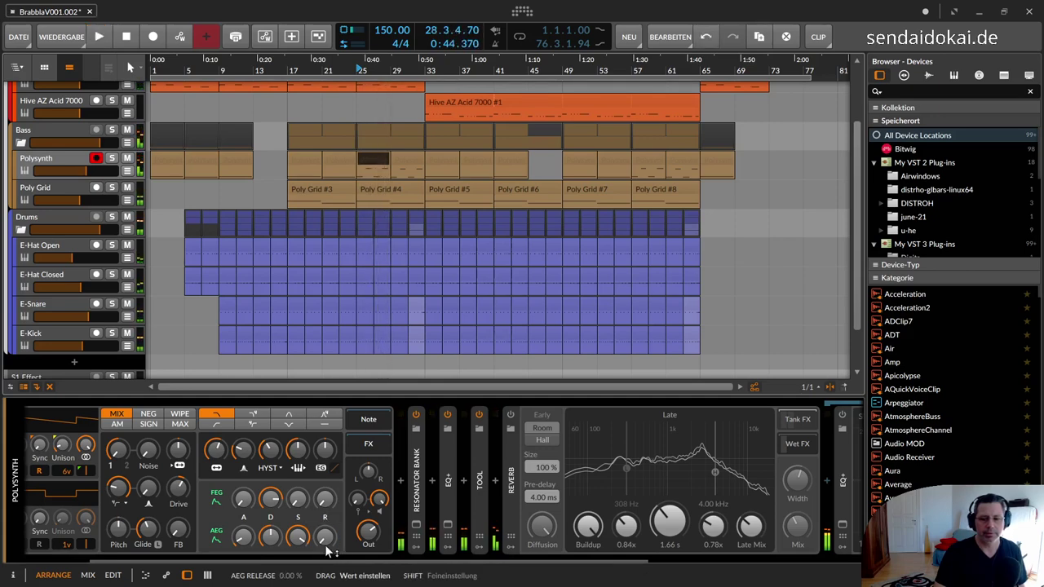
# Switch the Reverb back on and audition the full mix from bar 25 with the AEG release at 0 %
pyautogui.click(508, 412)
pyautogui.press('space')
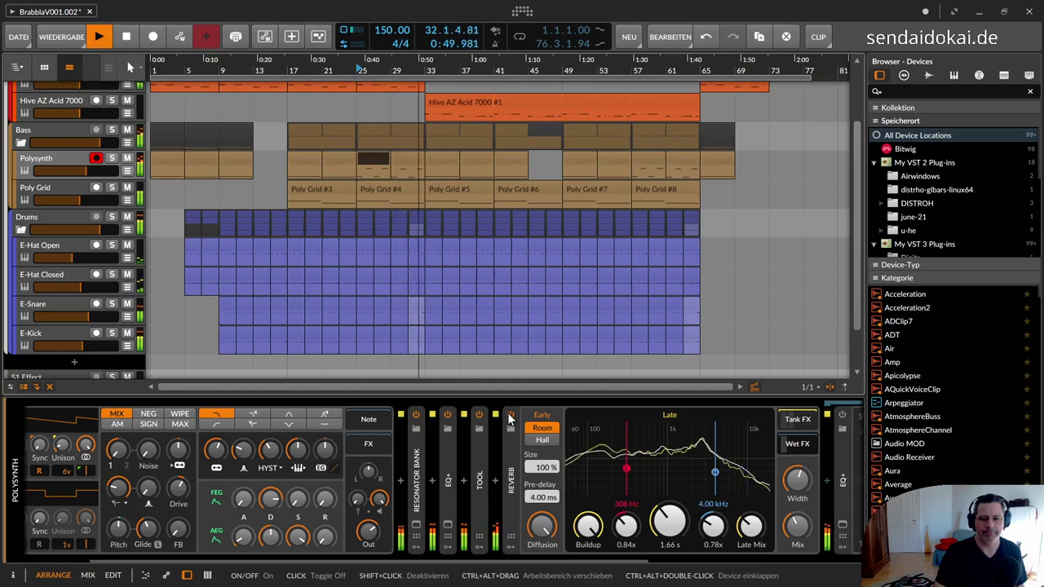
pyautogui.press('space')
# Switch off the Reverb and audition the full mix from bar 25 with the AEG release set to 0 %
pyautogui.click(508, 416)
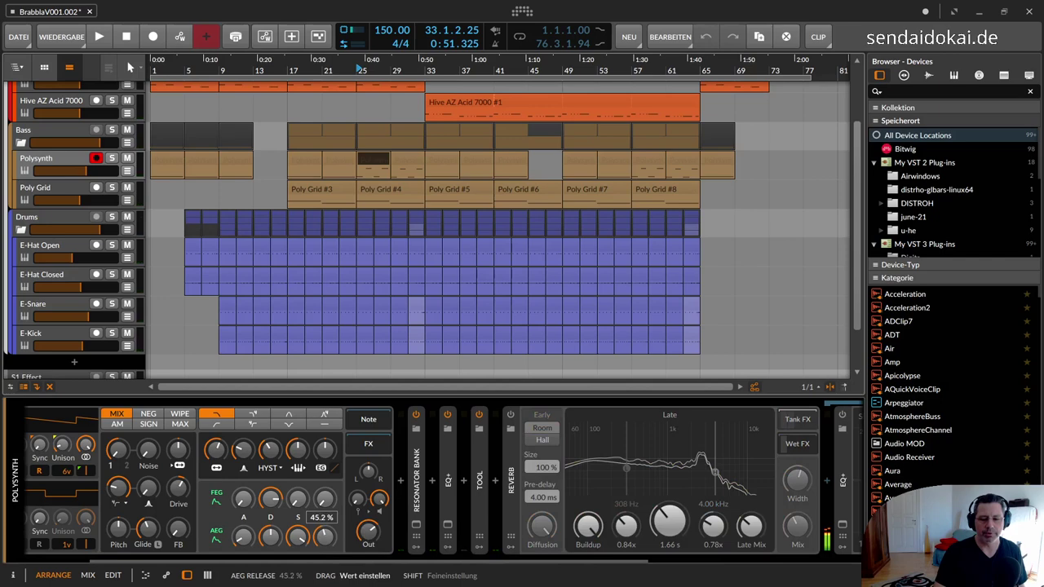
pyautogui.moveTo(324, 536); pyautogui.dragTo(325, 530)
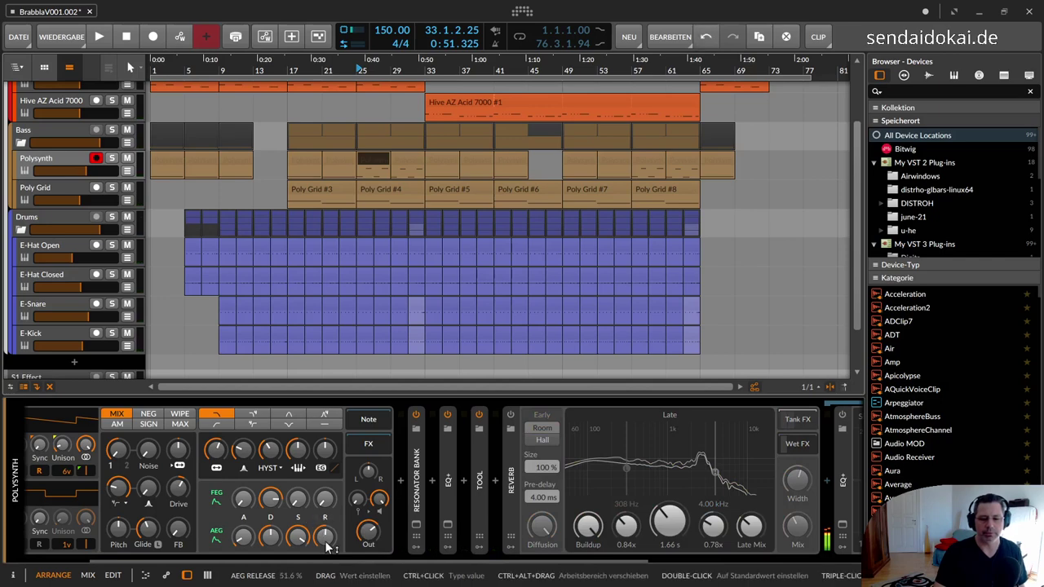
pyautogui.moveTo(326, 540); pyautogui.dragTo(326, 580)
pyautogui.press('space')
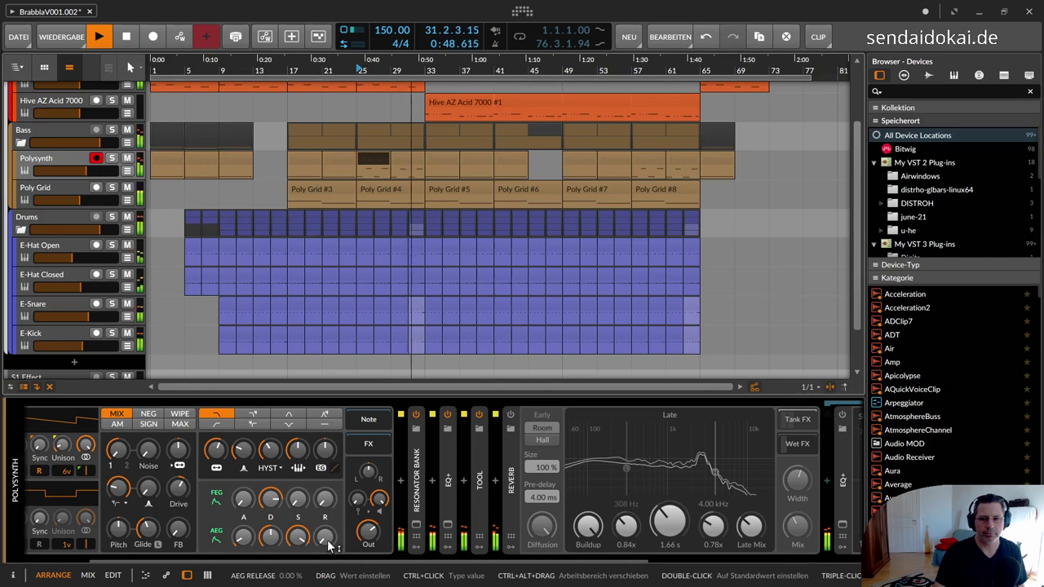
pyautogui.press('space')
# Set the Polysynth's AEG release to 50.4 % and audition the full mix without reverb from bar 25
pyautogui.moveTo(326, 545); pyautogui.dragTo(327, 492)
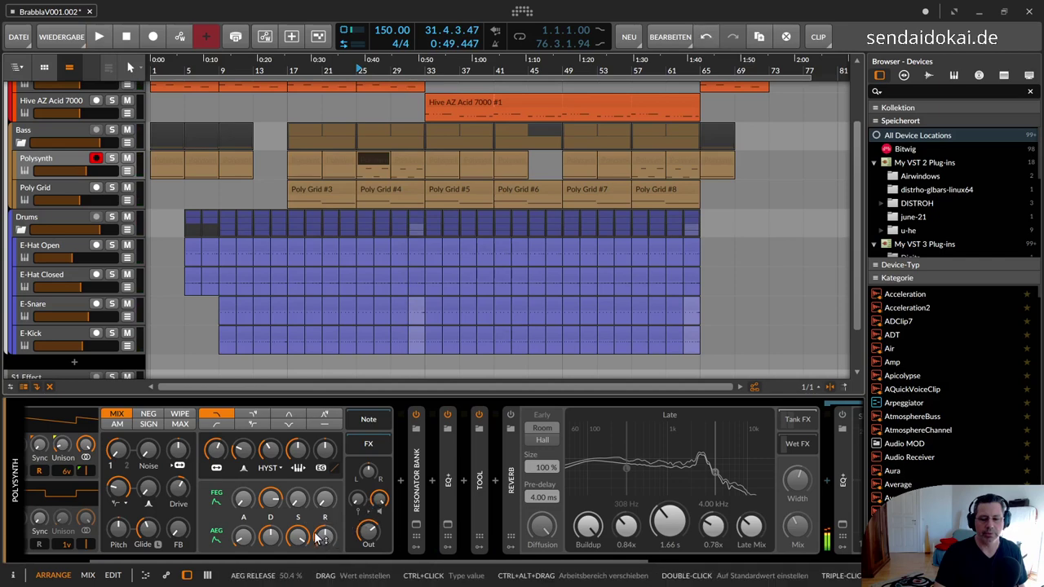
pyautogui.press('space')
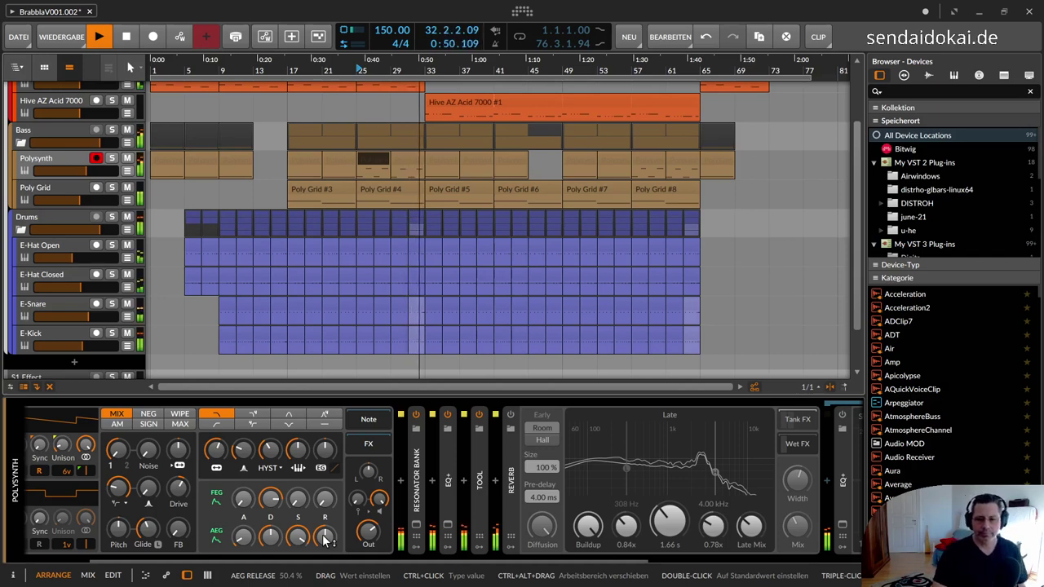
pyautogui.press('space')
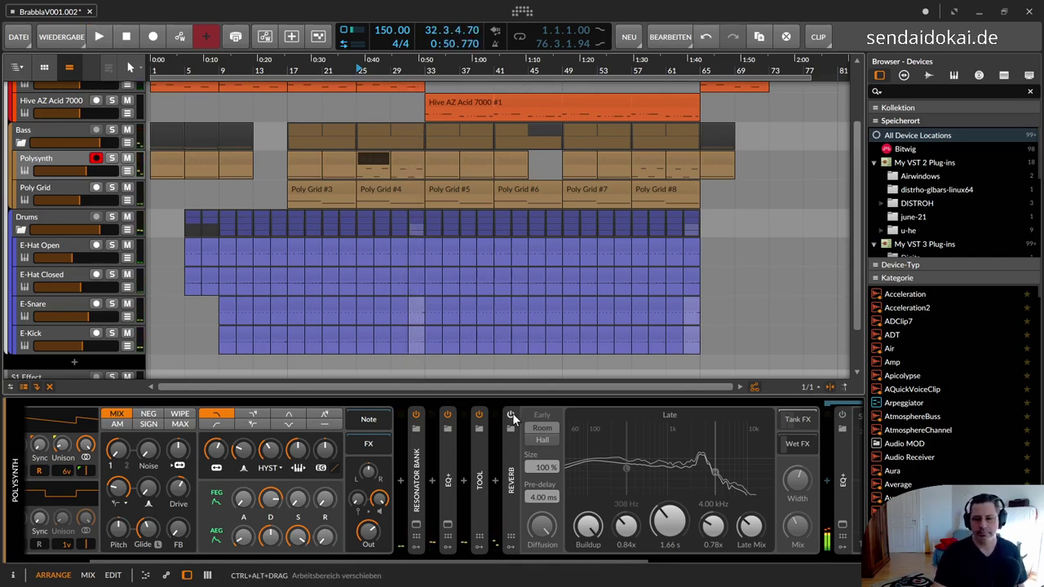
# Switch on the Polysynth track's Reverb and play the full mix from bar 25 for comparison
pyautogui.click(510, 414)
pyautogui.press('space')
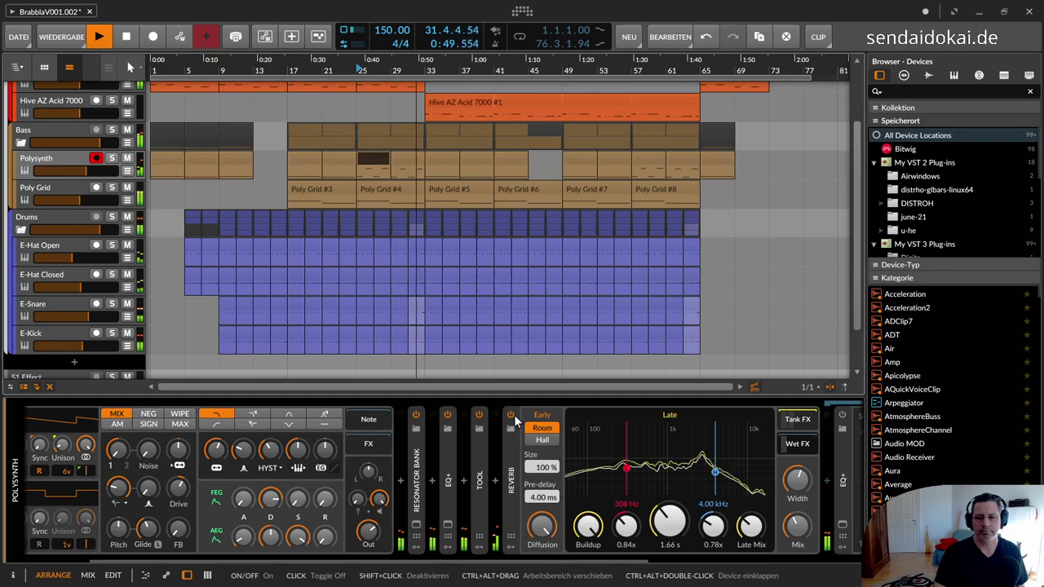
# Switch off the Reverb, set the AEG release to 51.2 % and play the full mix from bar 25
pyautogui.click(511, 414)
pyautogui.press('space')
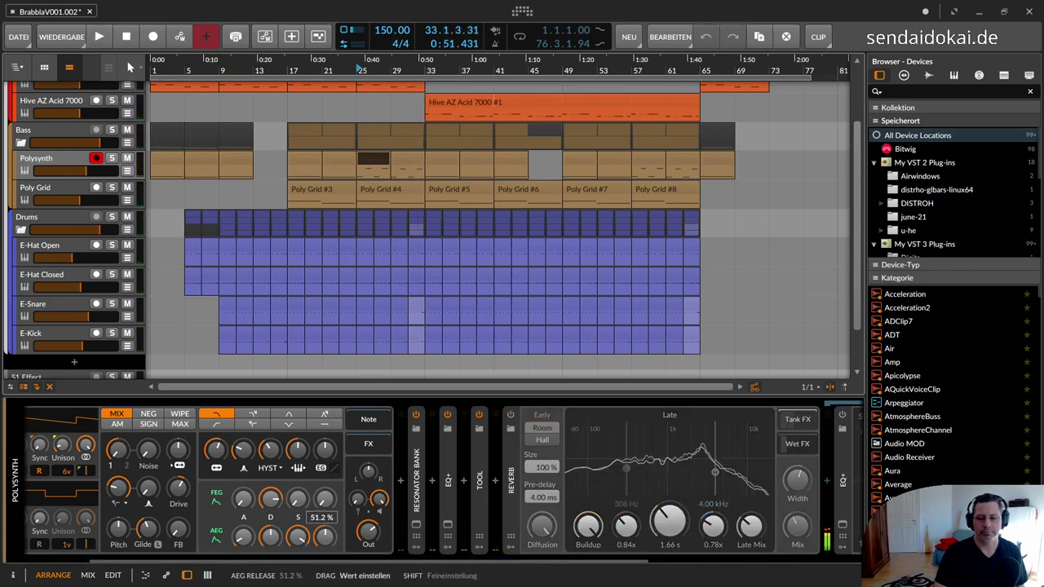
pyautogui.press('space')
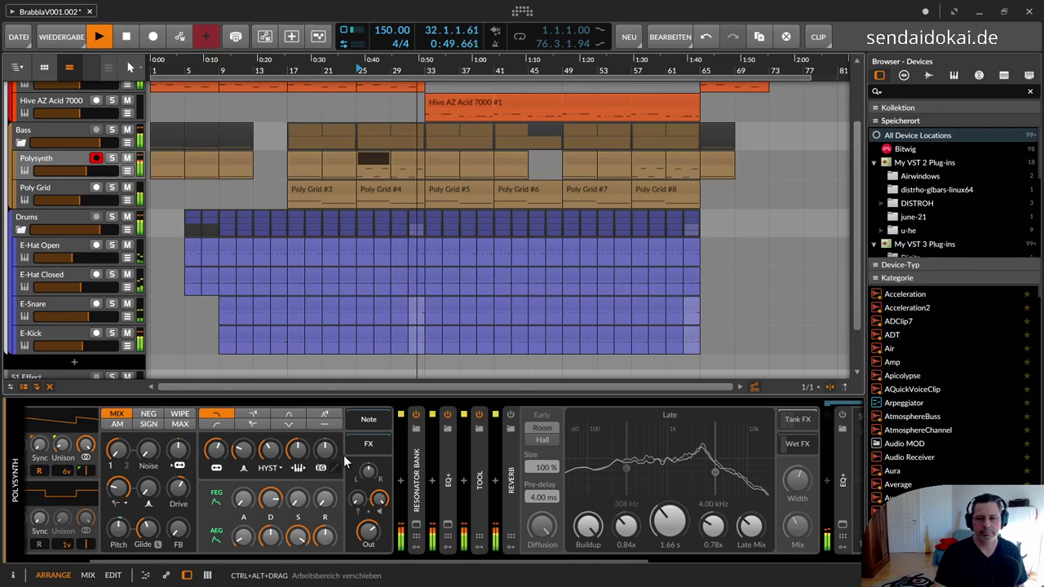
pyautogui.press('space')
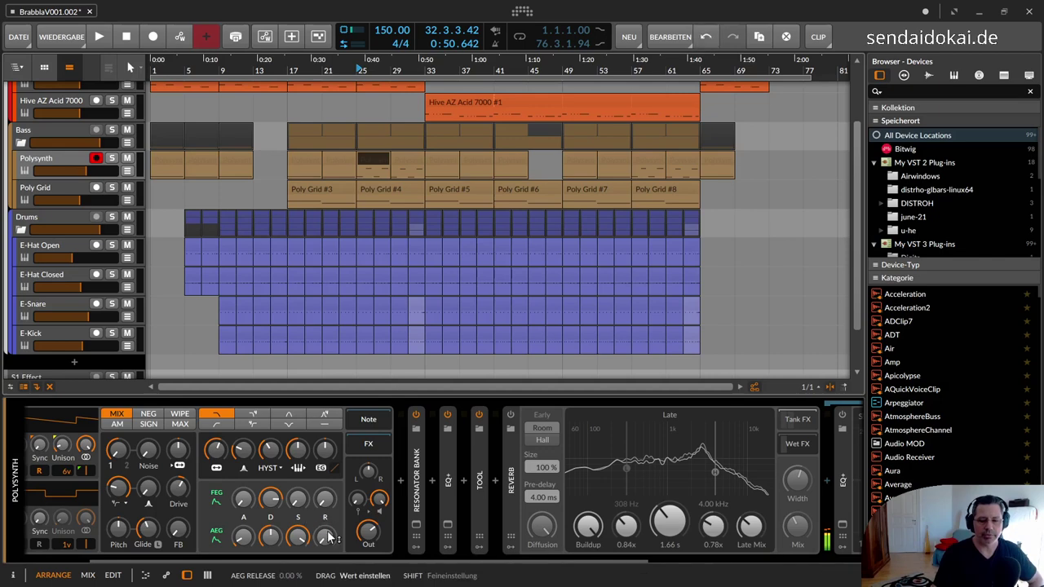
# Switch on the Reverb and exaggerate it with a 31.6 s reverb time and a late mix raised beyond 69 %
pyautogui.click(510, 416)
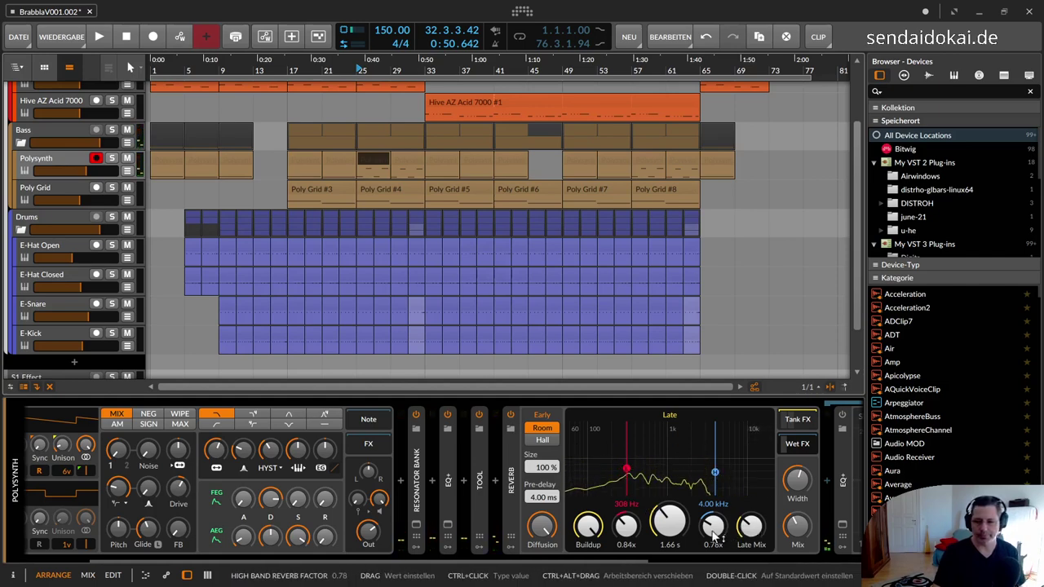
pyautogui.moveTo(672, 526); pyautogui.dragTo(672, 440)
pyautogui.moveTo(748, 529); pyautogui.dragTo(748, 489)
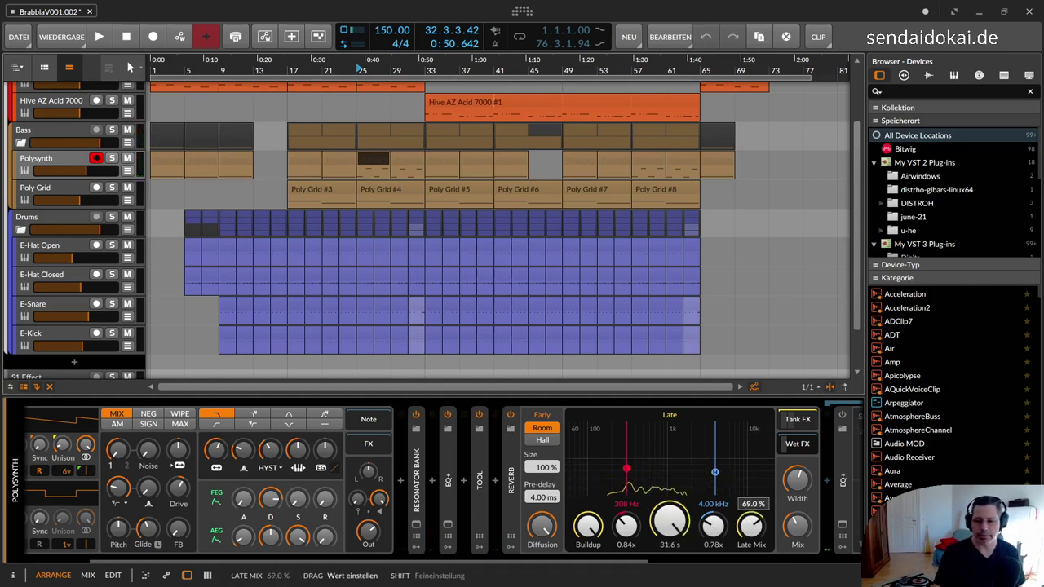
# Reduce the Reverb's time to 1.60 s and its late mix to 35.2 %, and select the Reverb device
pyautogui.moveTo(671, 520); pyautogui.dragTo(670, 551)
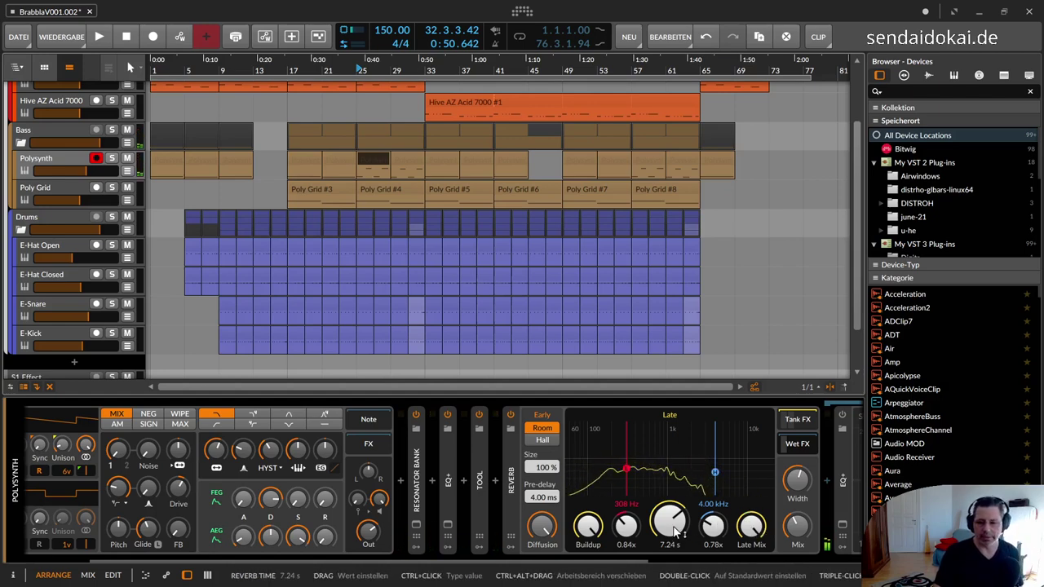
pyautogui.moveTo(675, 532); pyautogui.dragTo(675, 559)
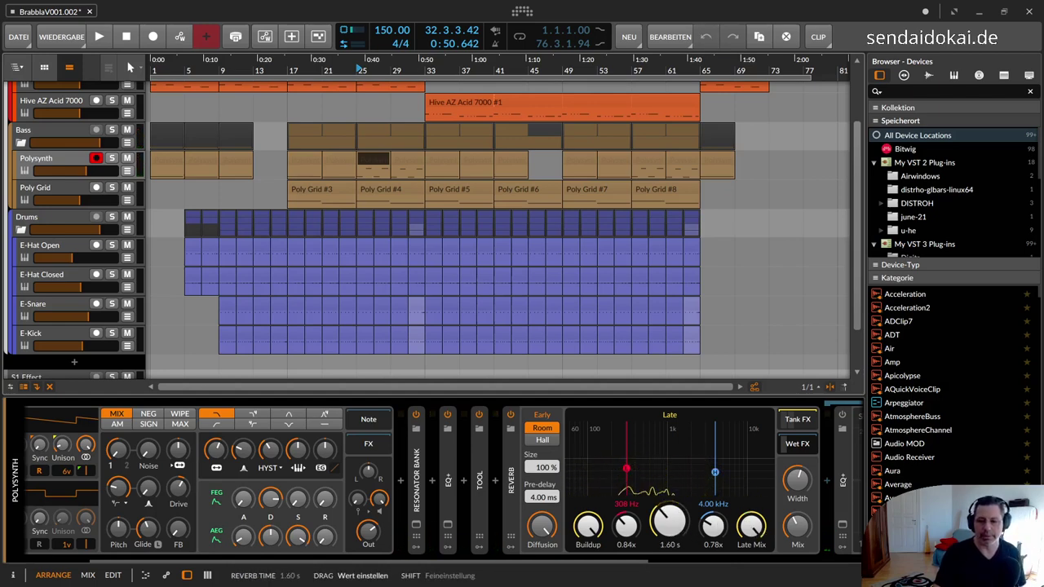
pyautogui.moveTo(751, 526); pyautogui.dragTo(751, 545)
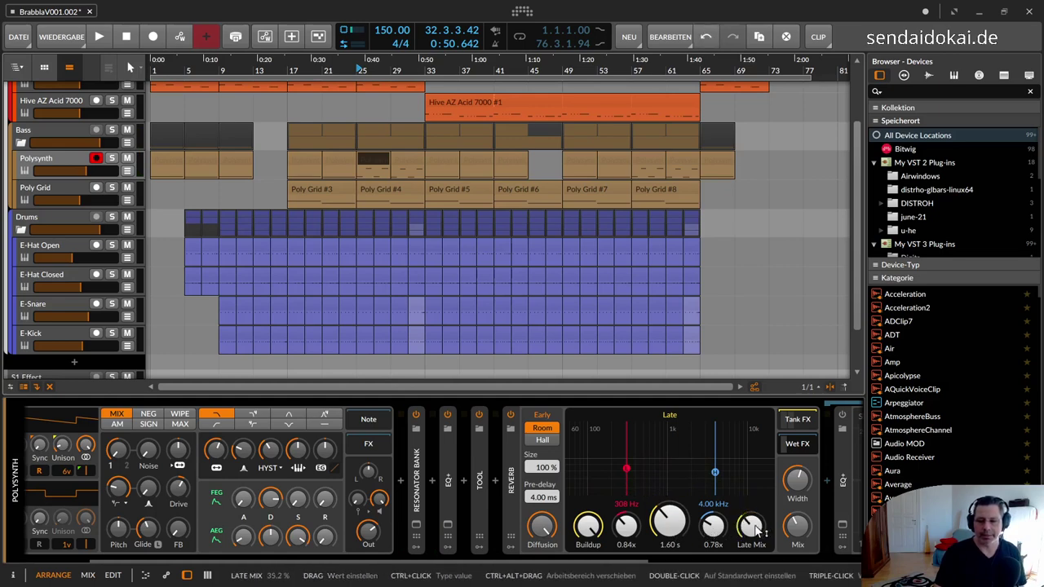
pyautogui.click(509, 489)
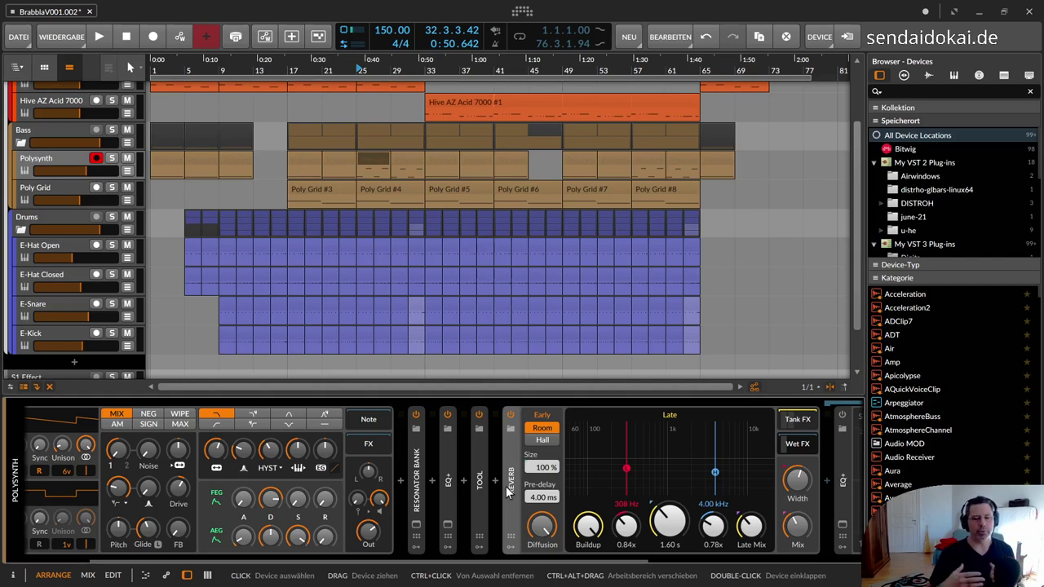